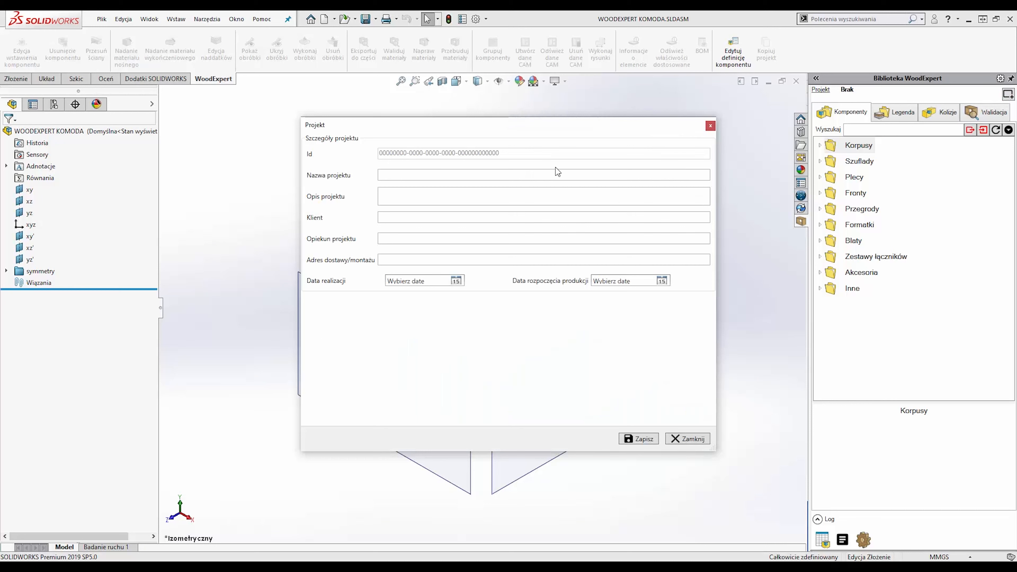
Step: Save a project named WOODEXPERT 1 KOMODA with description PROJEKT WOODEXPERT 1, client WOODEXPERT and a completion date
type("DEXPERT 1 KOMODA")
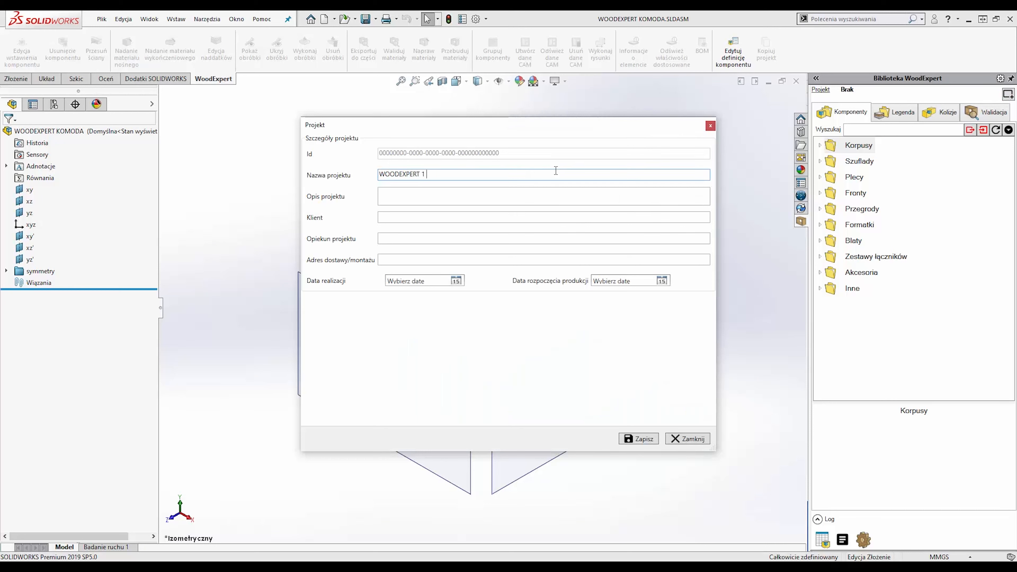
key("Tab")
type("PROJEKT WOODEXPERT")
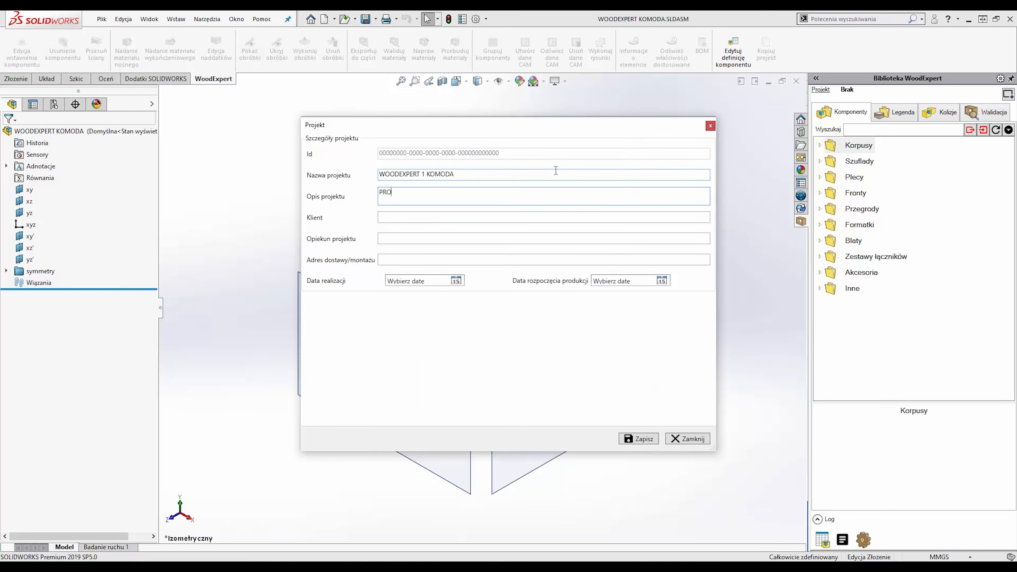
key("Tab")
type("WOODEXPER")
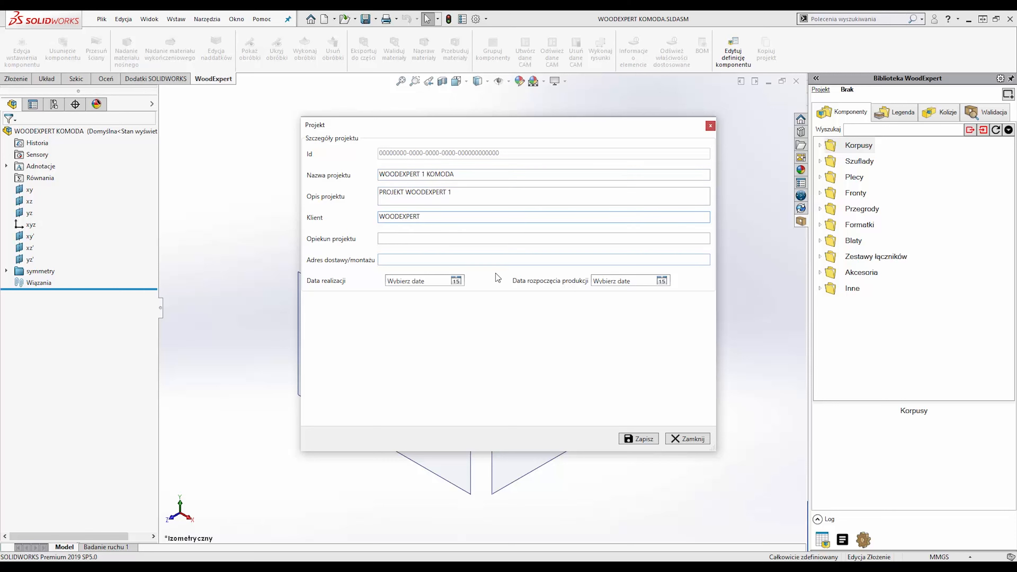
left_click(456, 282)
left_click(448, 352)
left_click(639, 439)
Step: Open the WoodExpert configuration and log in with the administrator password
left_click(863, 540)
left_click(348, 439)
type("******")
key("Return")
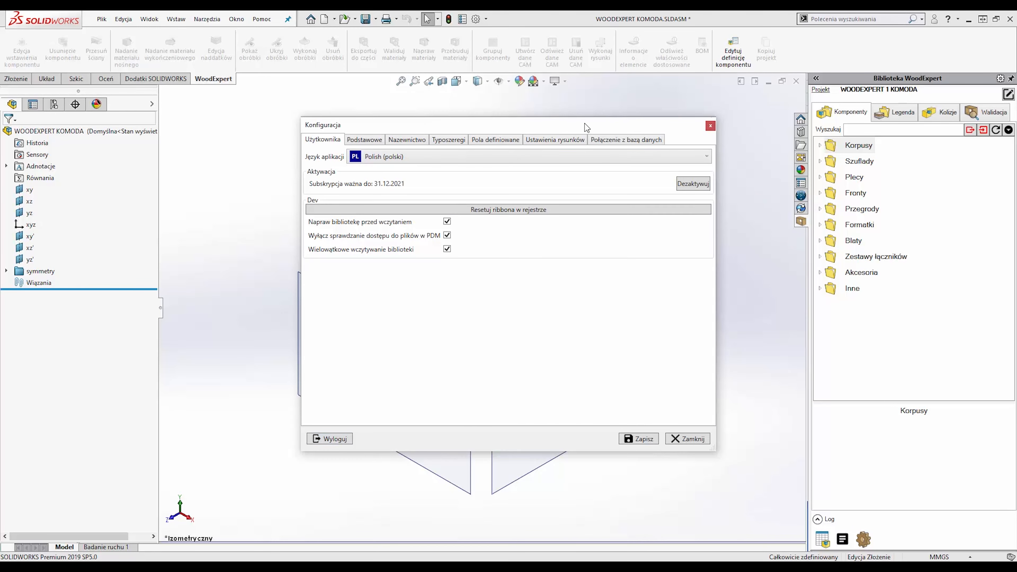
Step: Review the database connection, basic, naming, size-range, custom field and drawing settings, and close the configuration without saving
left_click(608, 141)
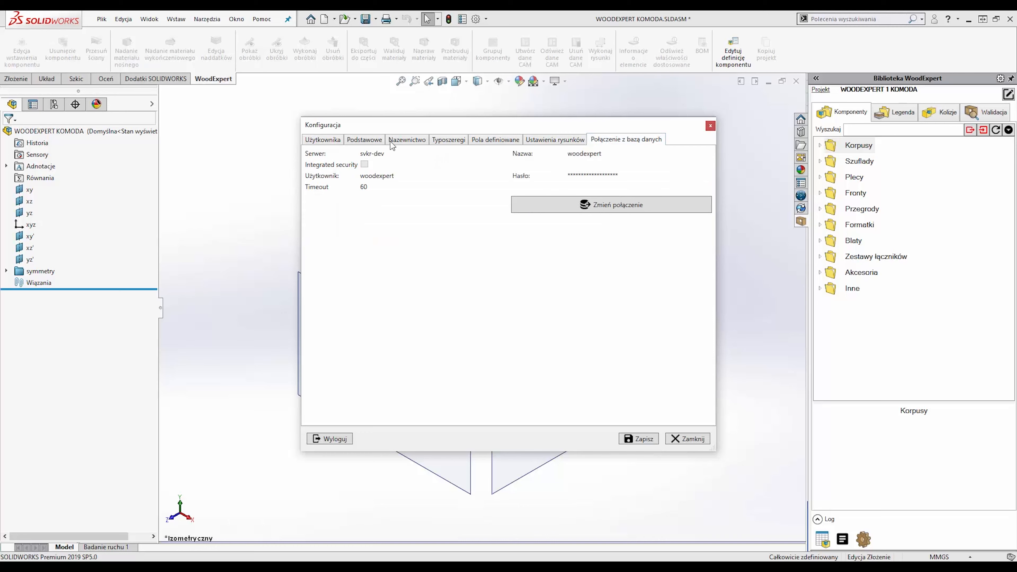
left_click(374, 140)
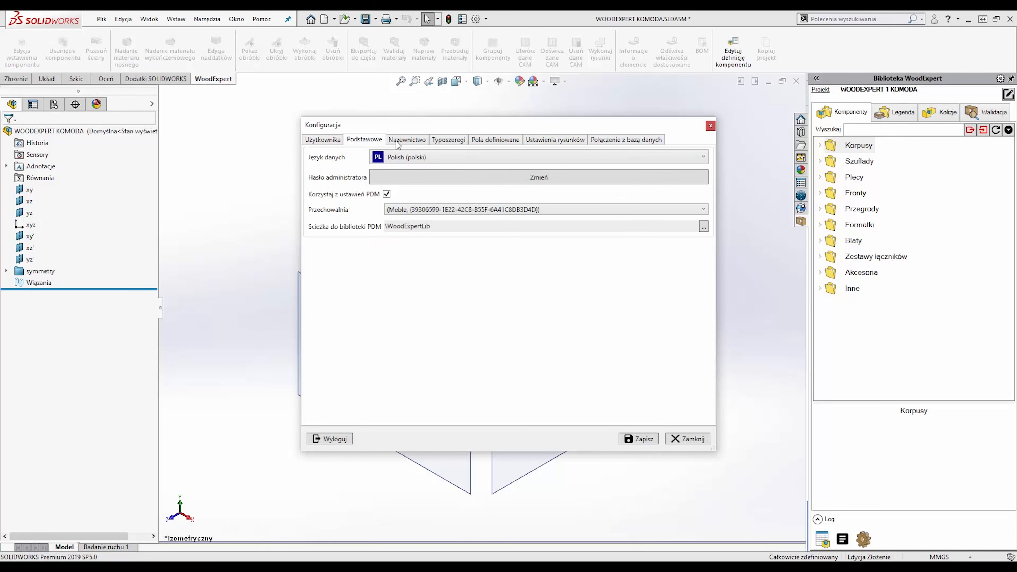
left_click(412, 141)
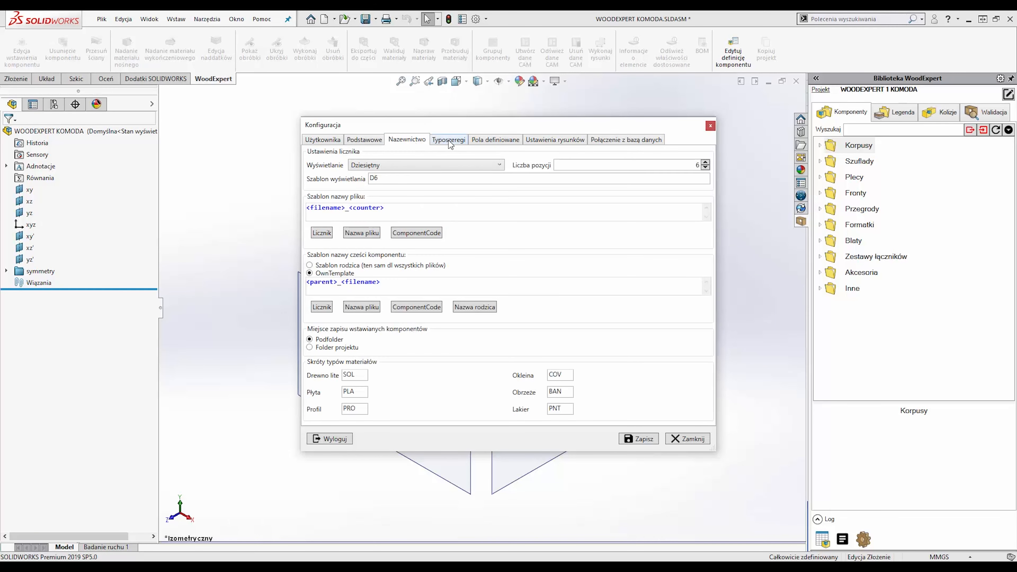
left_click(450, 144)
left_click(495, 144)
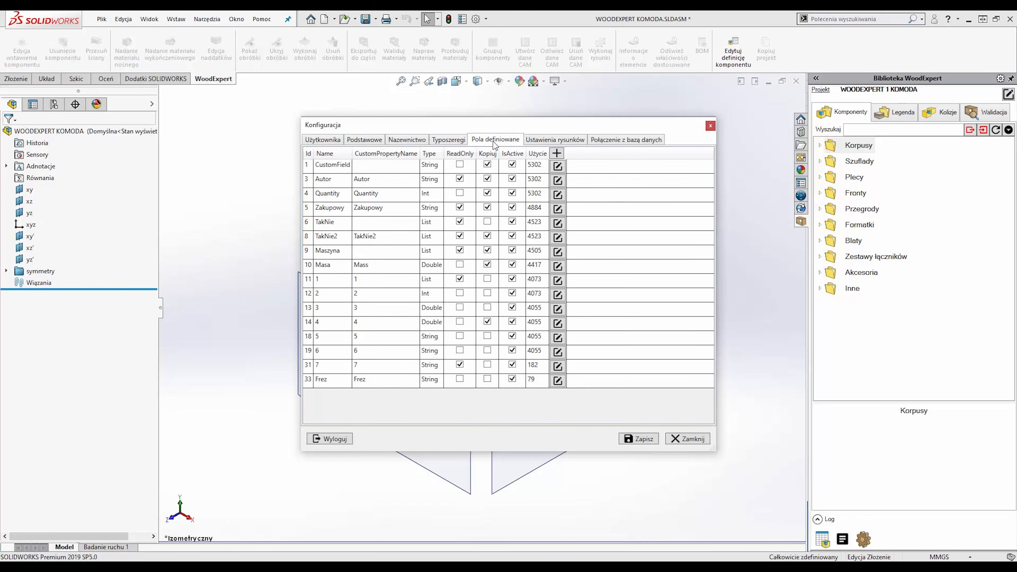
left_click(541, 143)
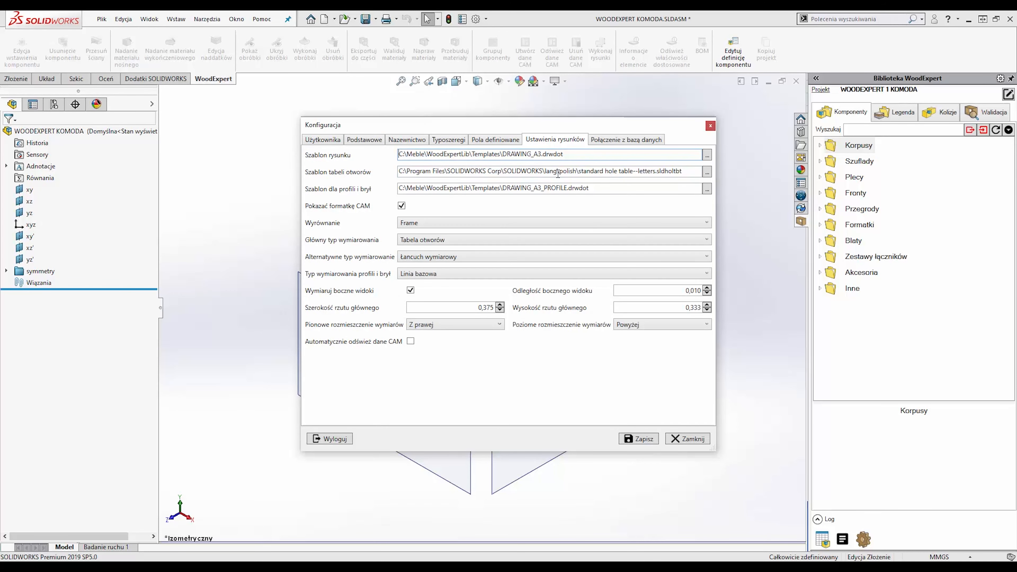
left_click(700, 439)
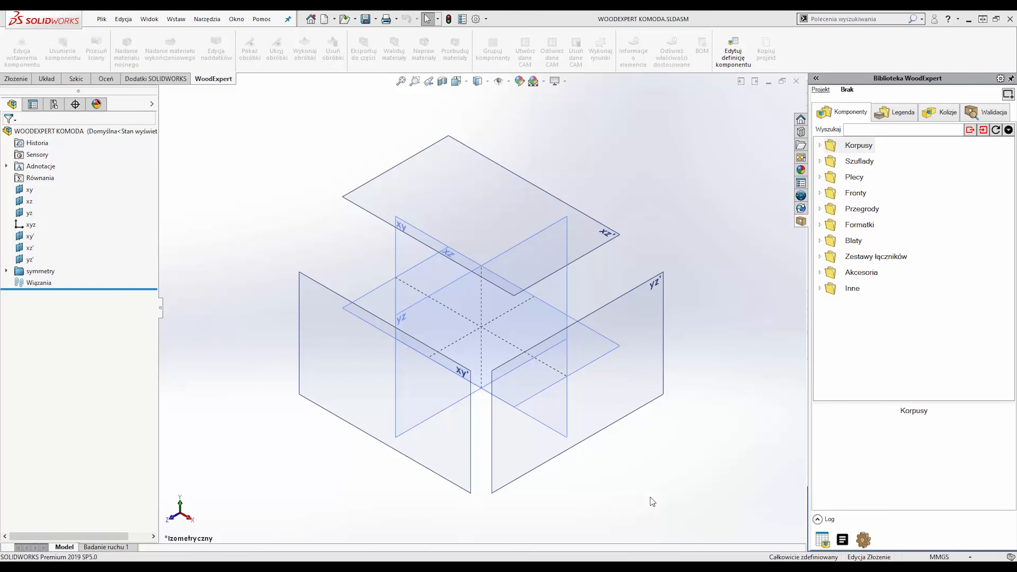
Step: Browse the Korpusy, Szuflady, Zestawy łączników and Akcesoria folders of the component library
left_click(819, 146)
left_click(820, 192)
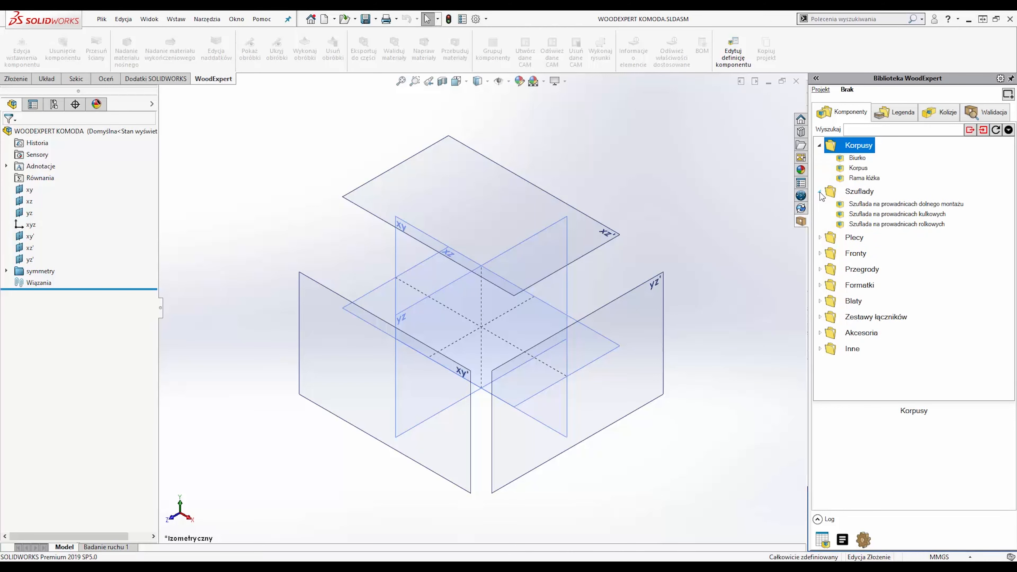
left_click(820, 317)
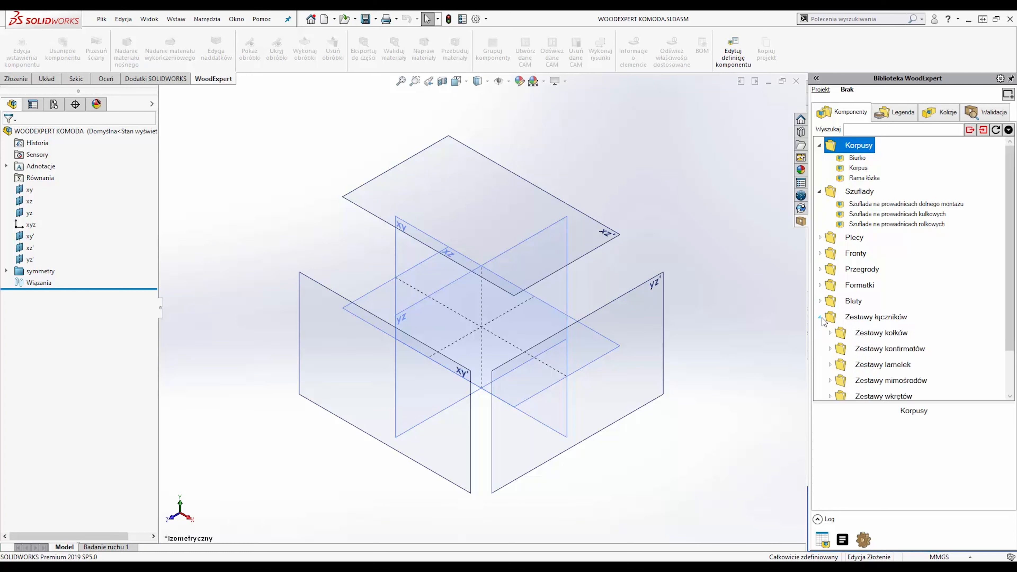
scroll(823, 322, "down", 1)
left_click(821, 374)
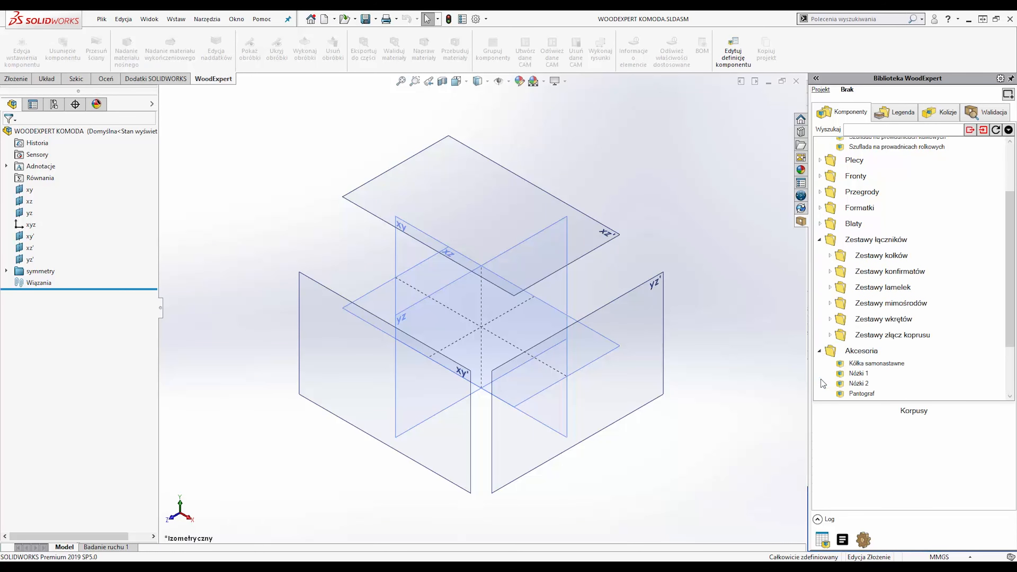
Step: Open the Kółka samonastawne component from the Akcesoria folder and bring up its equations
left_click(883, 289)
right_click(884, 288)
left_click(928, 330)
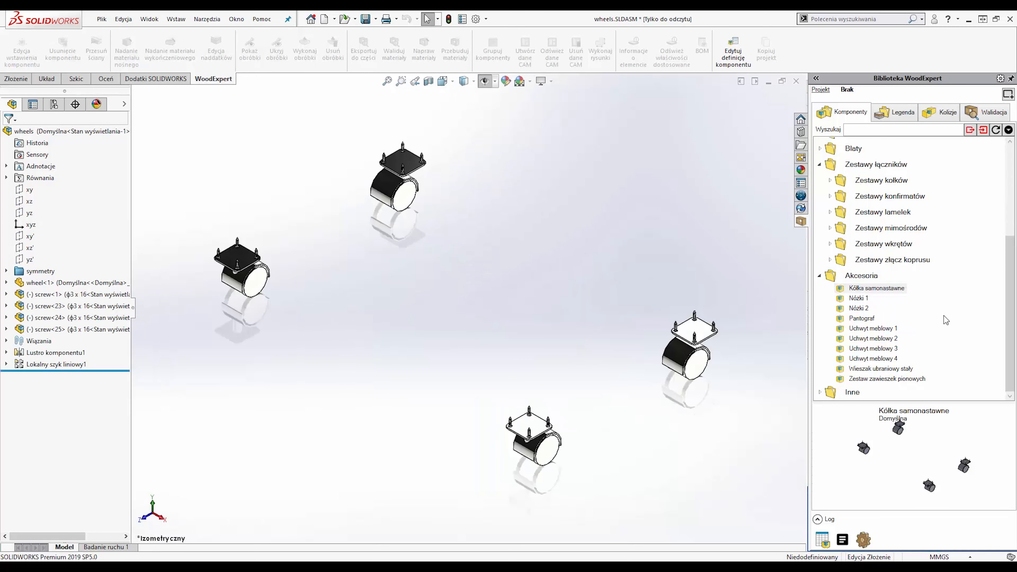
right_click(31, 178)
left_click(70, 186)
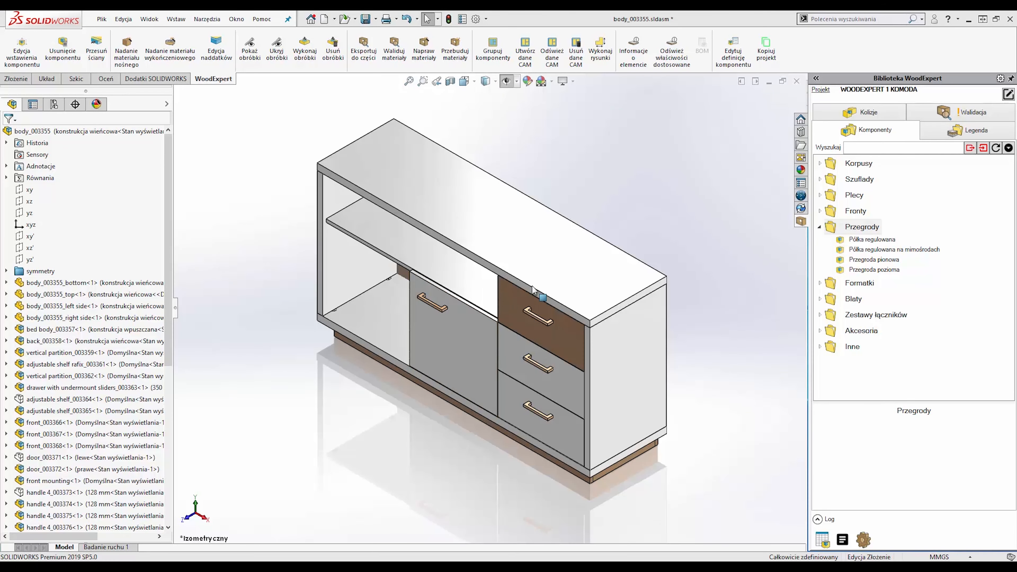
Step: Start inserting a Półka regulowana into the dresser's lower open compartment, detecting its bounding walls automatically
right_click(851, 239)
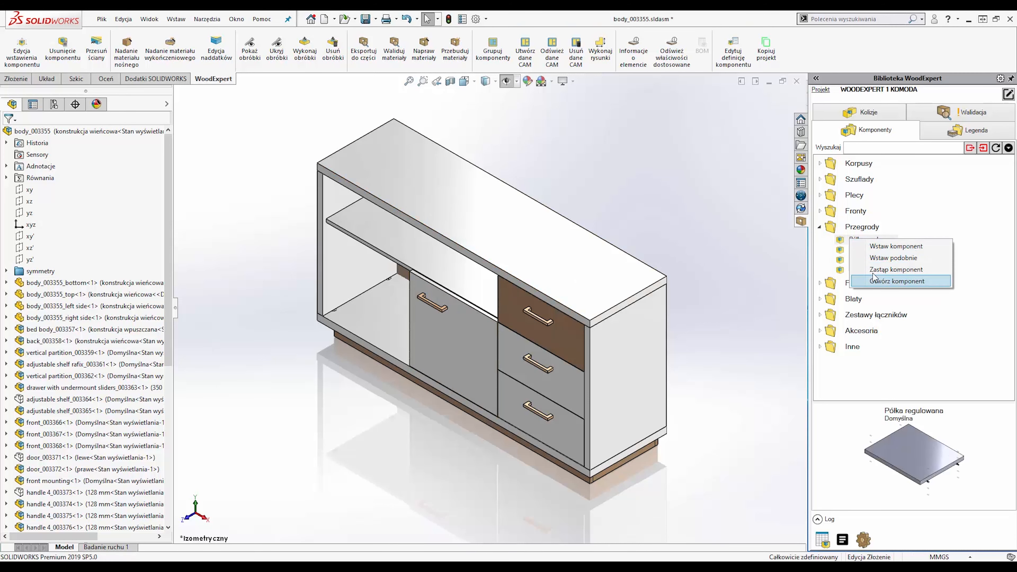
left_click(876, 247)
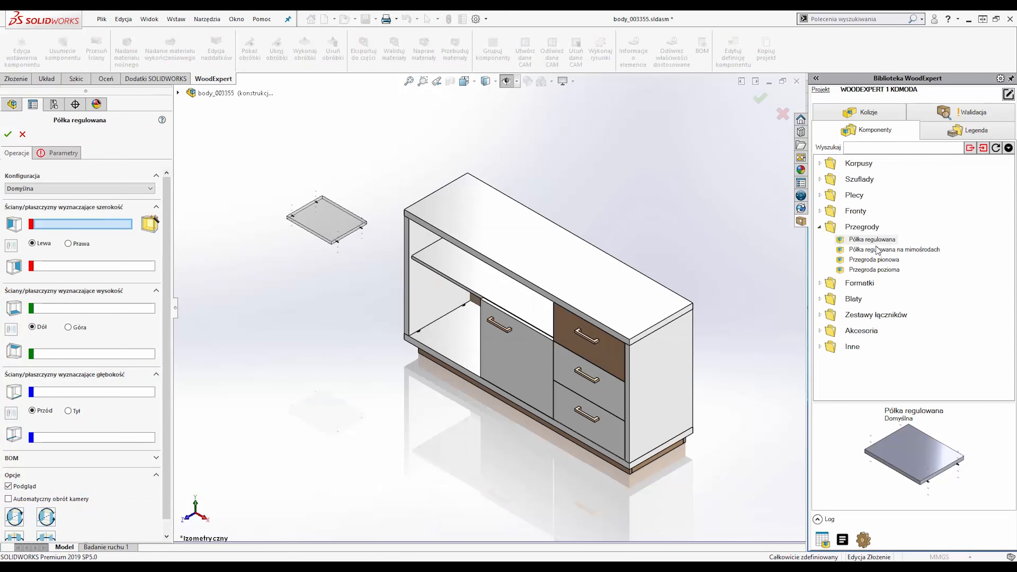
left_click(438, 299)
left_click(156, 224)
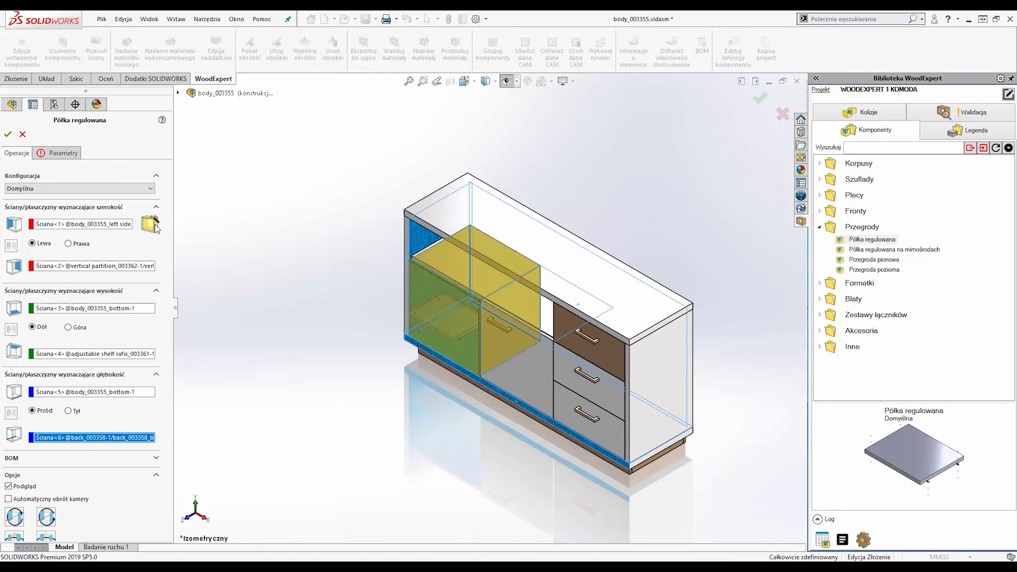
Step: Set the shelf's clearance (Światło) to 223.5 mm and front edge setback to 20 mm, and insert it
left_click(63, 154)
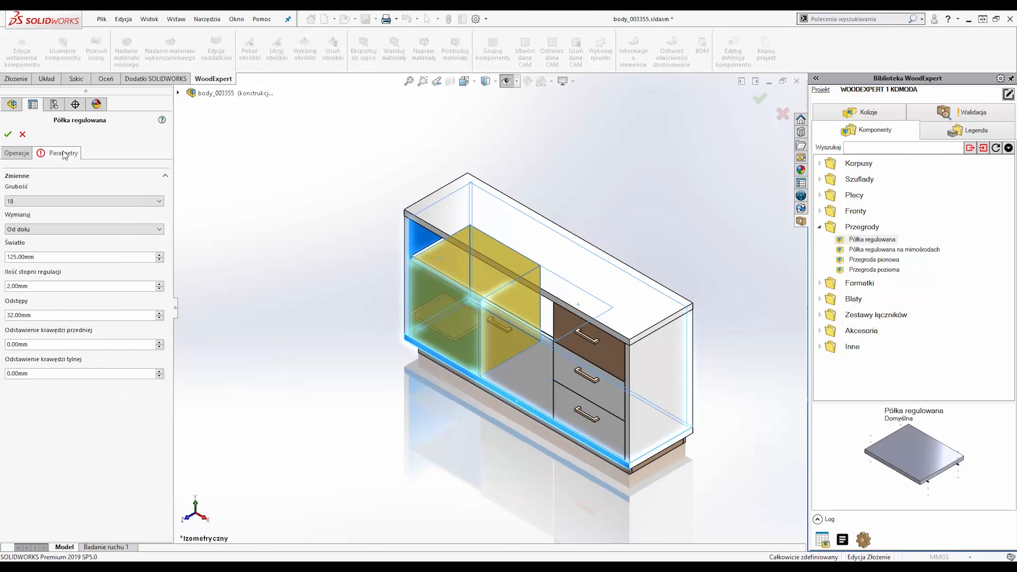
left_click(63, 258)
type("223.5")
key("Return")
double_click(65, 344)
type("20")
key("Return")
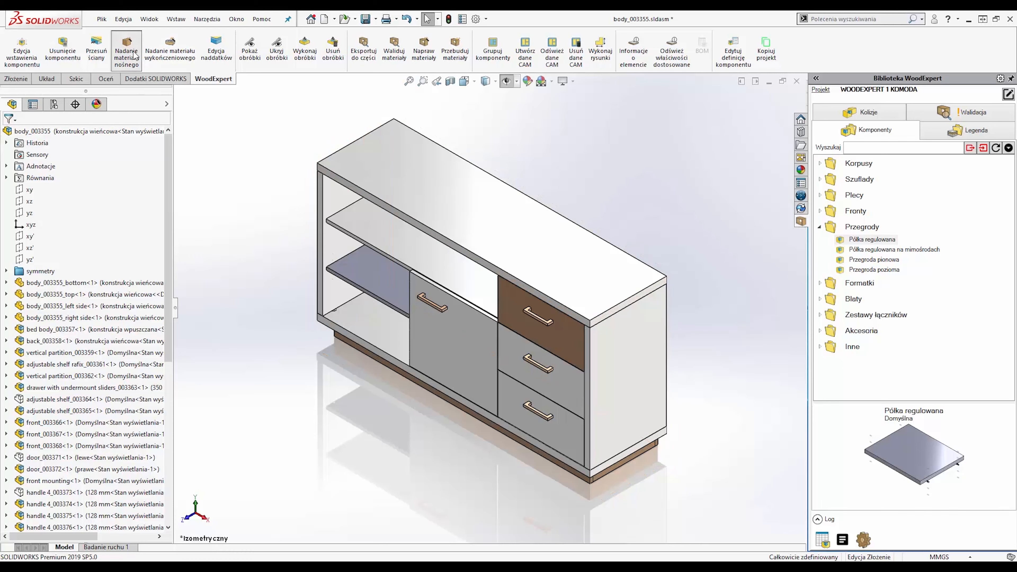
Step: Assign the board material PLA1-MFC WHITE to the new adjustable shelf
left_click(127, 51)
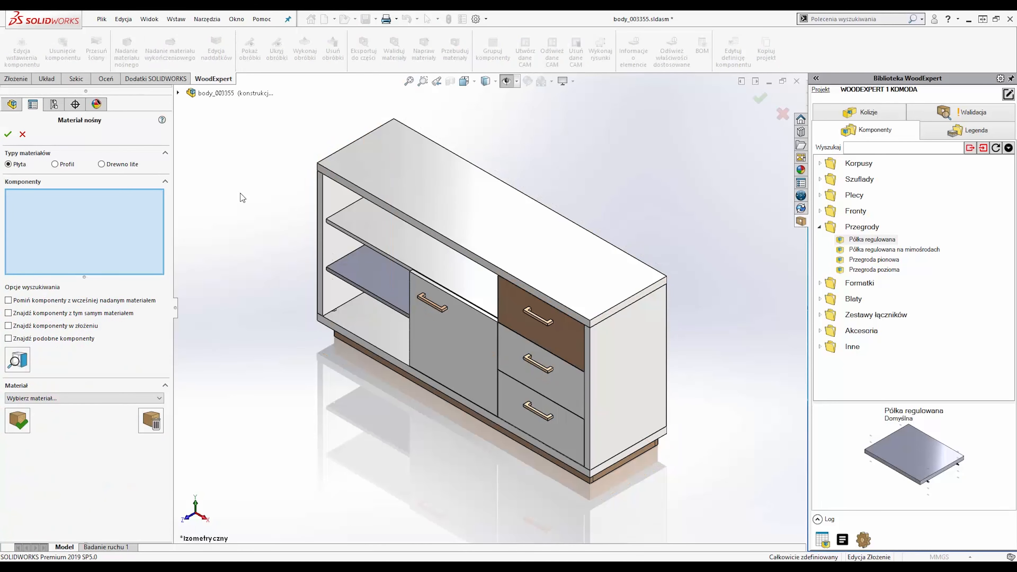
left_click(376, 279)
left_click(89, 397)
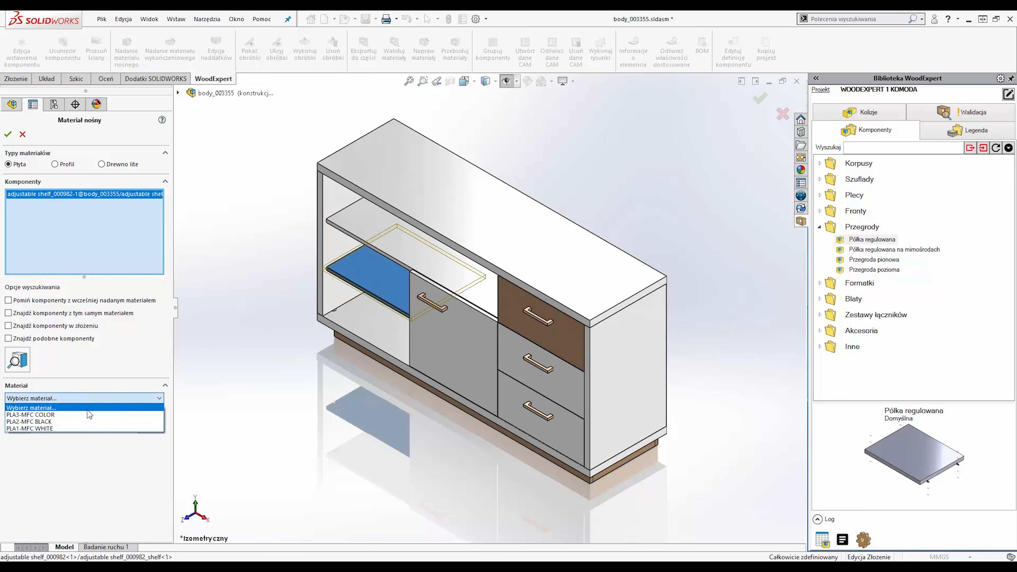
left_click(85, 426)
left_click(17, 420)
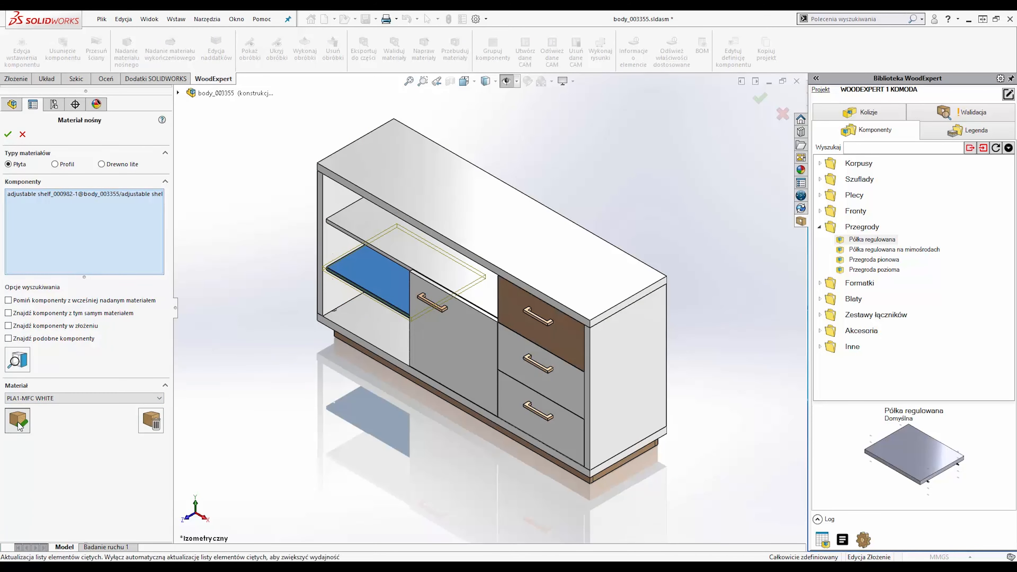
Step: Apply BAN1-ABS#2 WHITE edge banding to the new shelf's front edge, limiting the face search to part level
left_click(179, 59)
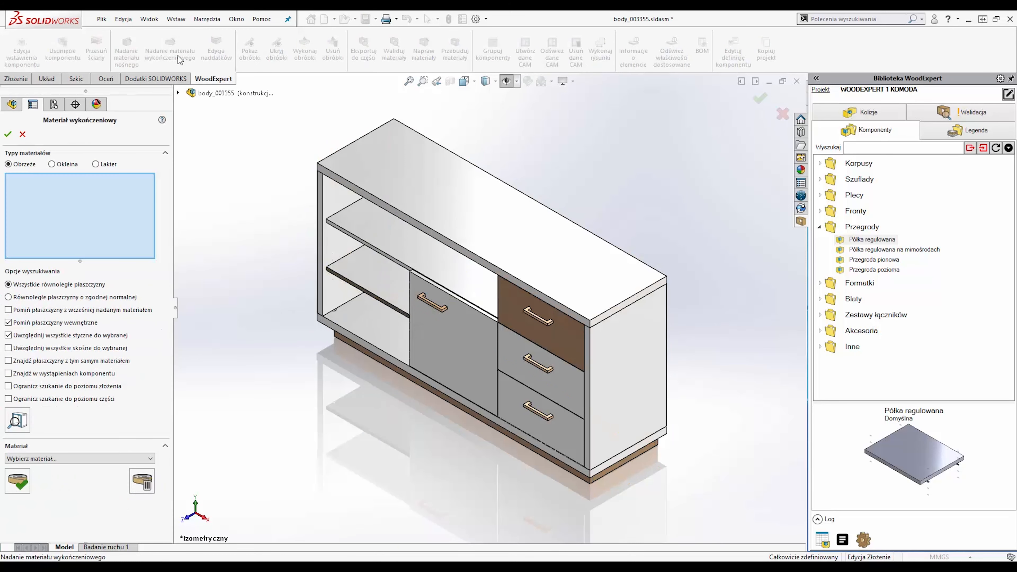
left_click(382, 306)
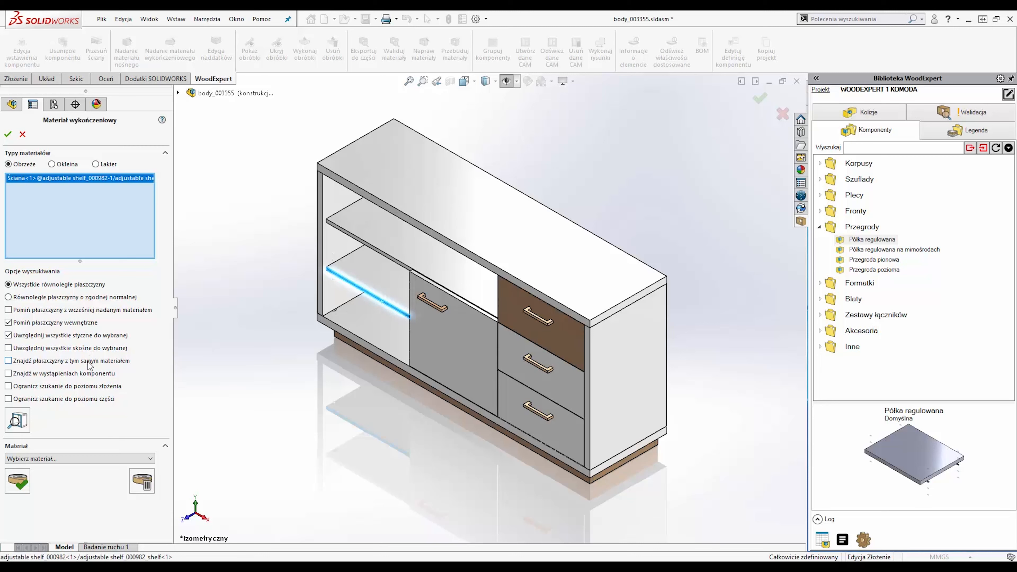
left_click(84, 401)
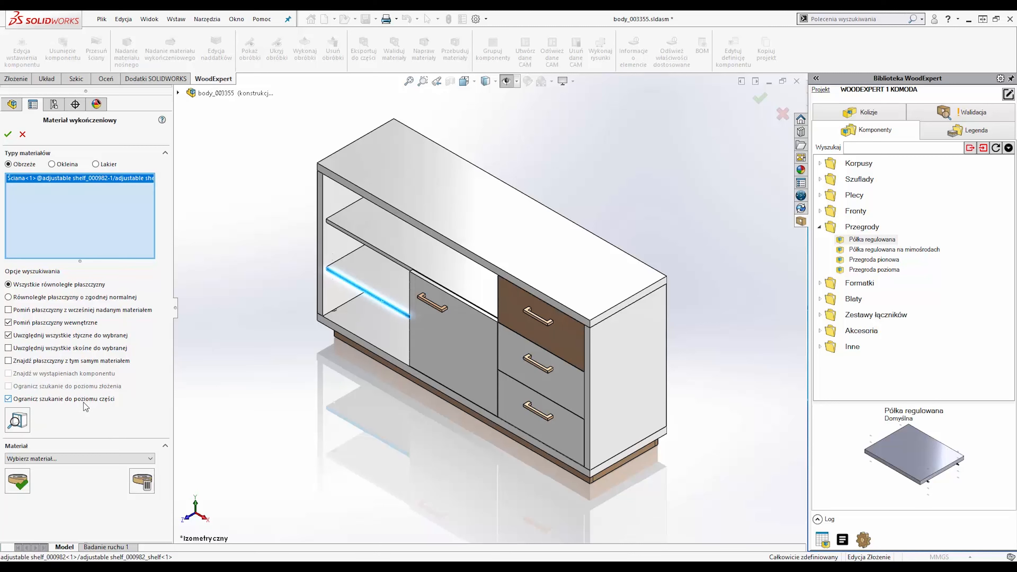
left_click(17, 420)
left_click(52, 457)
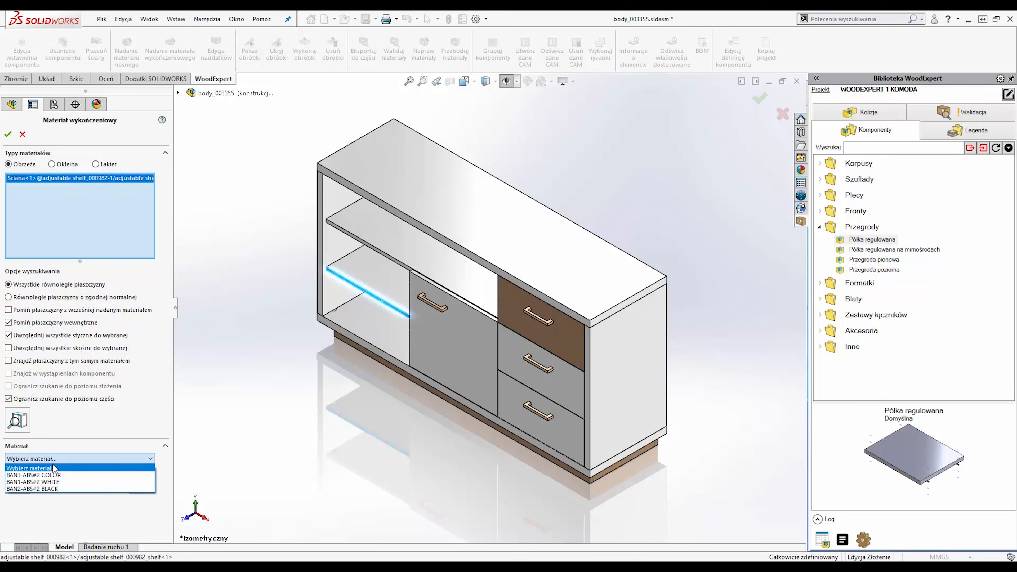
left_click(53, 483)
left_click(8, 134)
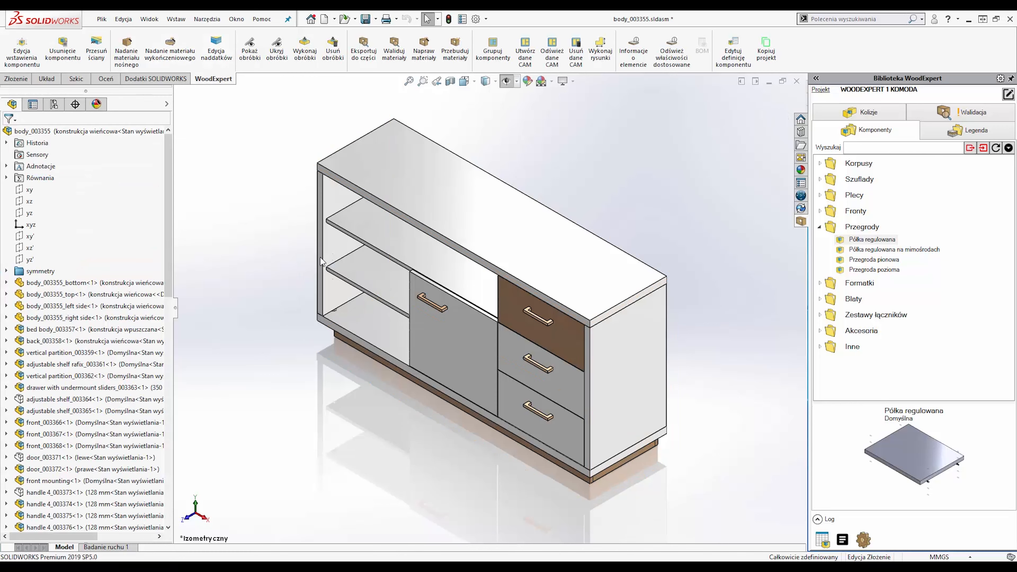
Step: Set the new shelf's board allowances to 15 mm at the front and 20 mm at the back
left_click(325, 264)
left_click(207, 42)
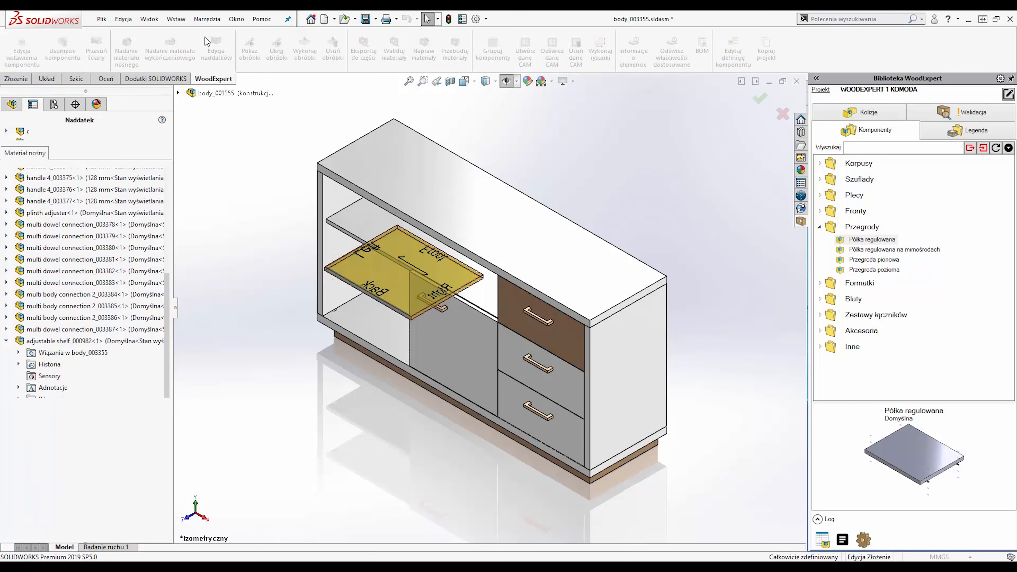
double_click(92, 194)
type("15")
key("Return")
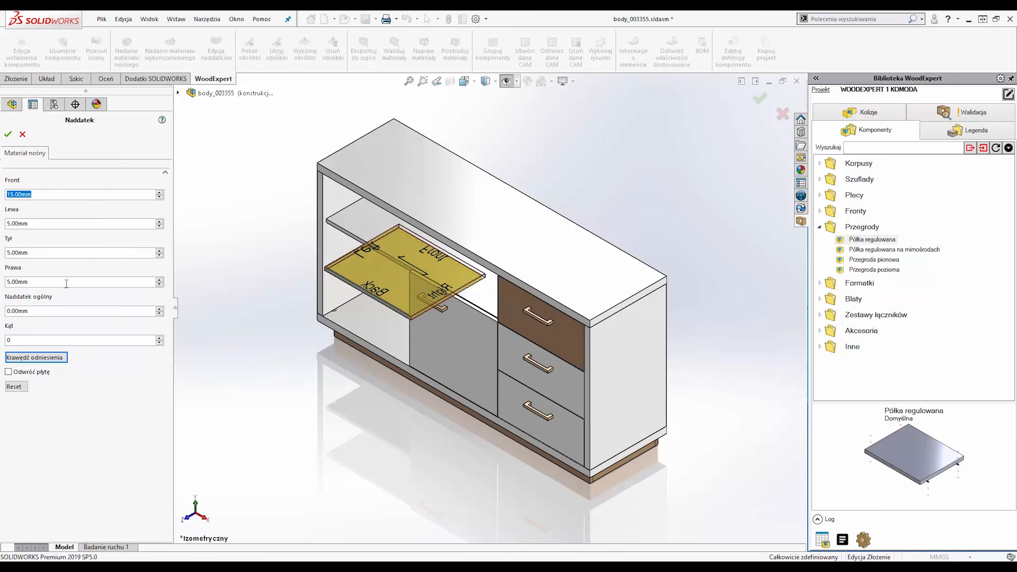
double_click(66, 253)
type("20")
key("Return")
Step: Set the board angle of the new shelf to 45 and accept the allowance definition
double_click(80, 340)
type("45")
key("Return")
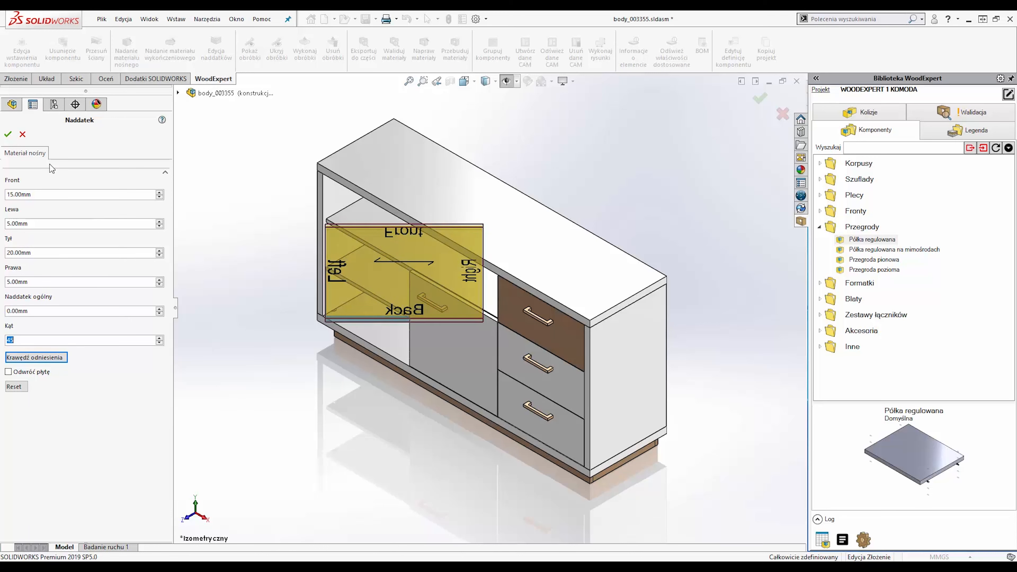
left_click(8, 133)
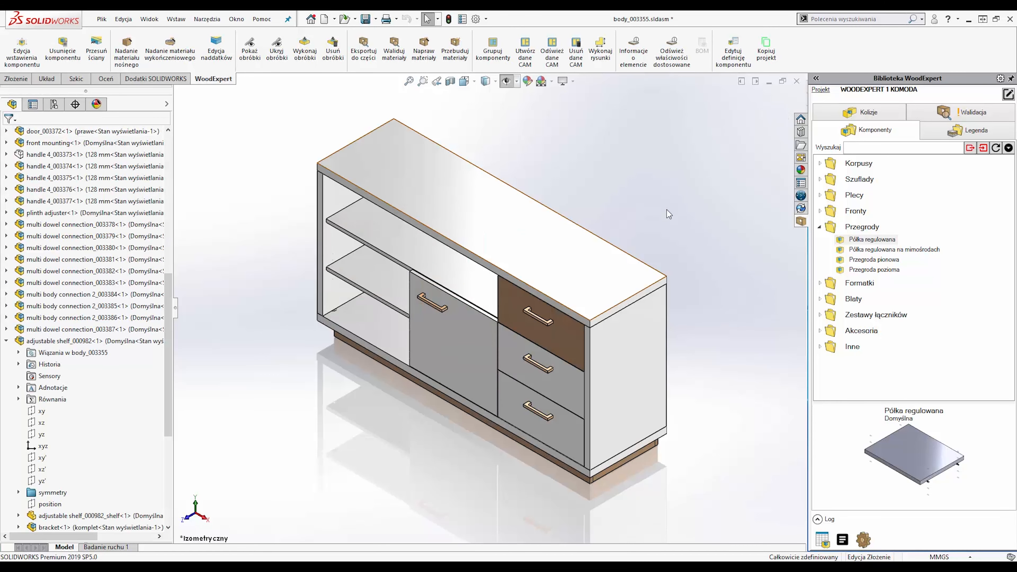
Step: Examine the definition of material PLA3 MFC COLOR in the material legend and close it unchanged
left_click(950, 132)
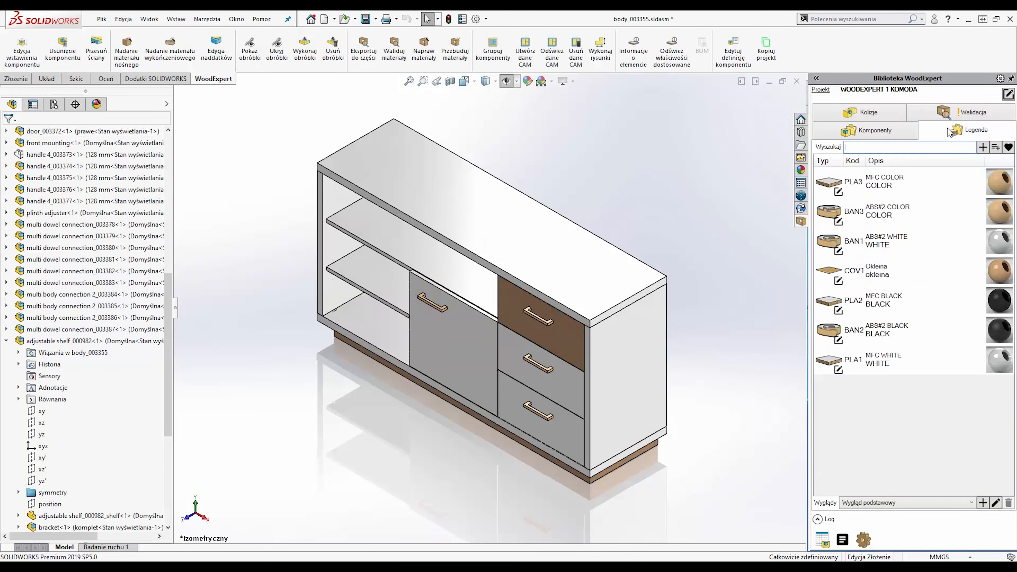
left_click(838, 192)
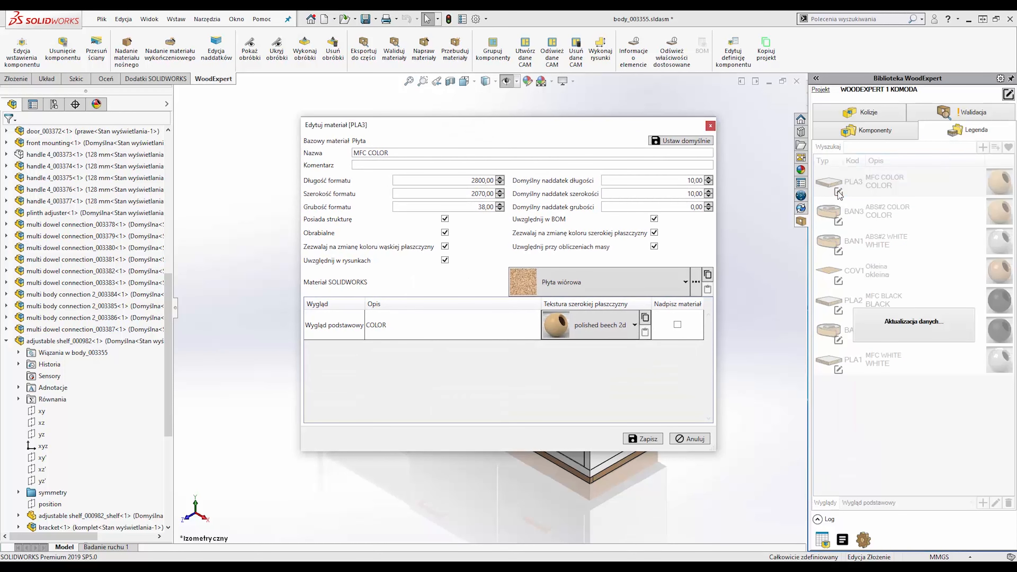
left_click(710, 127)
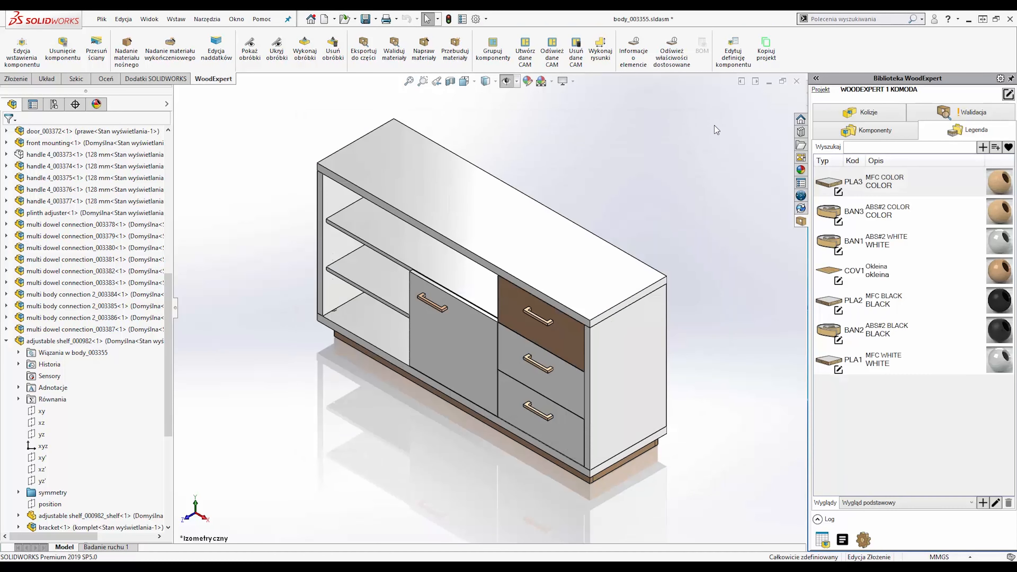
Step: Examine the definition of edge banding BAN3 and the new-material form for base material Płyta, closing both without saving
left_click(838, 221)
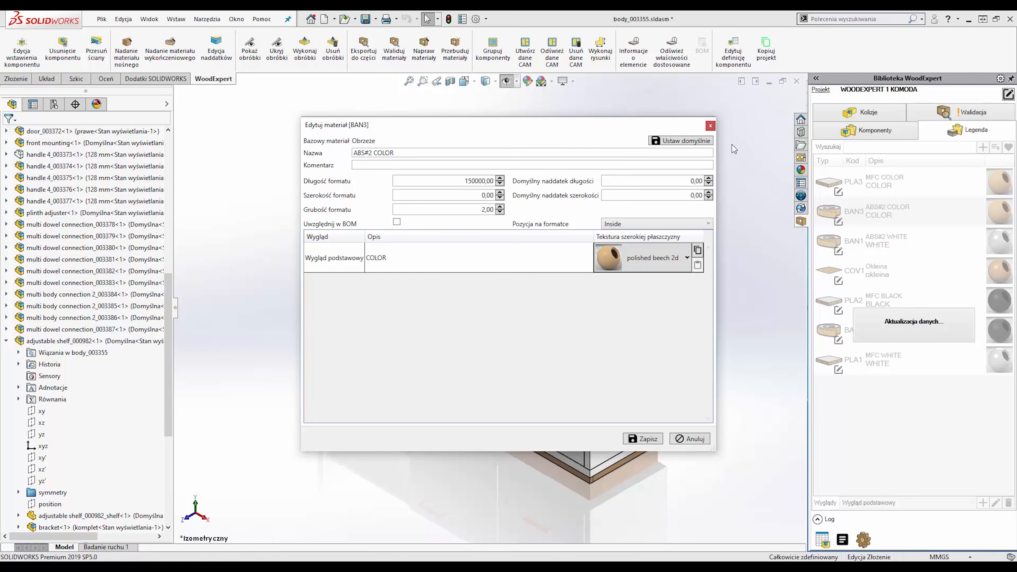
left_click(713, 127)
left_click(983, 148)
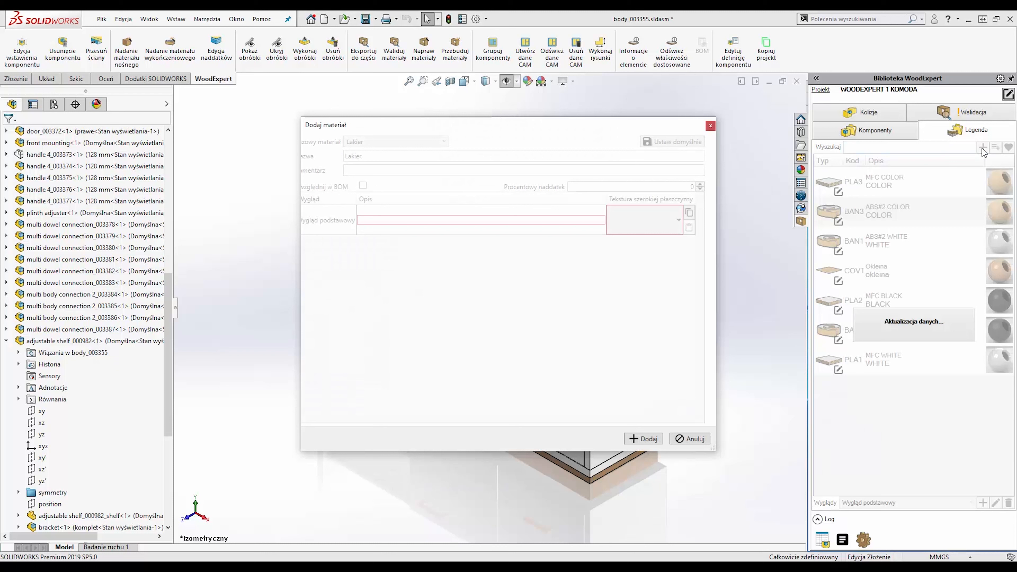
left_click(439, 143)
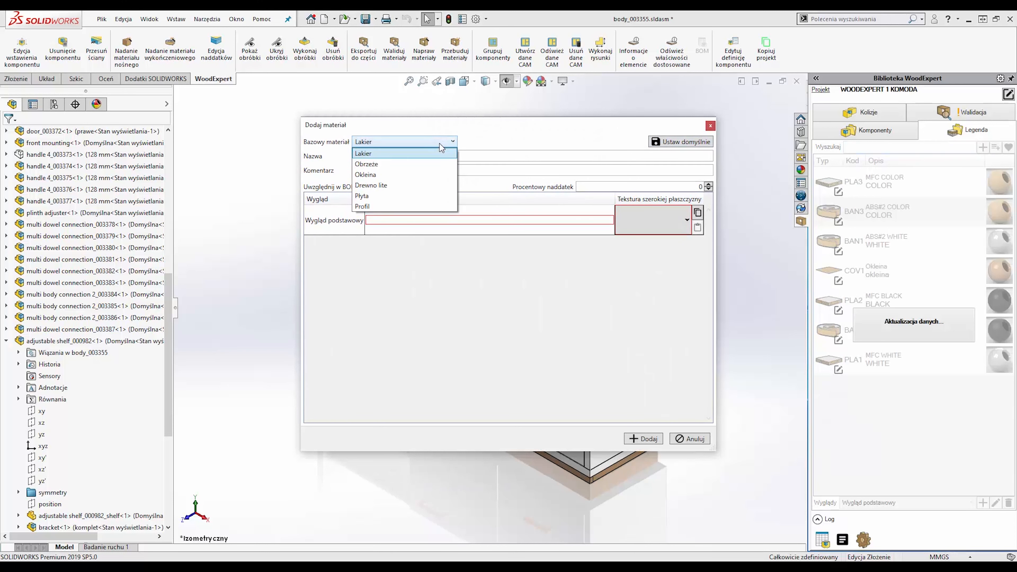
left_click(430, 196)
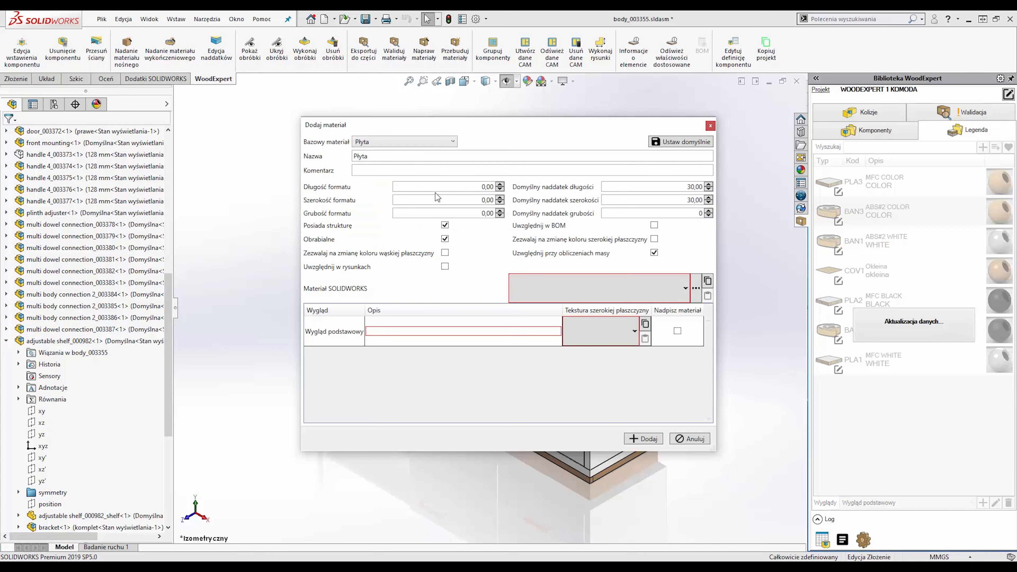
left_click(710, 125)
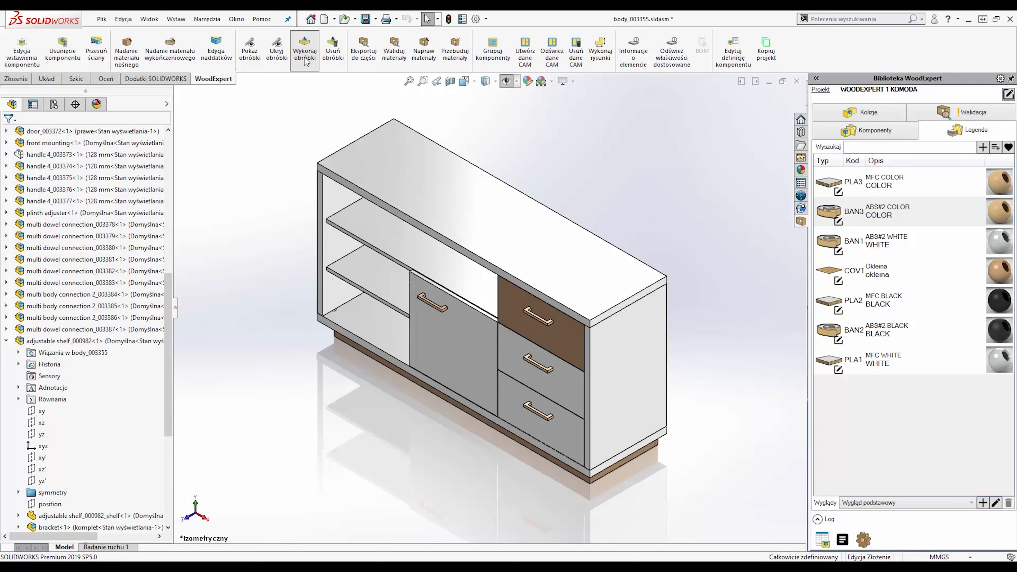
Step: Execute the machining operations for all listed components of the dresser assembly
left_click(304, 54)
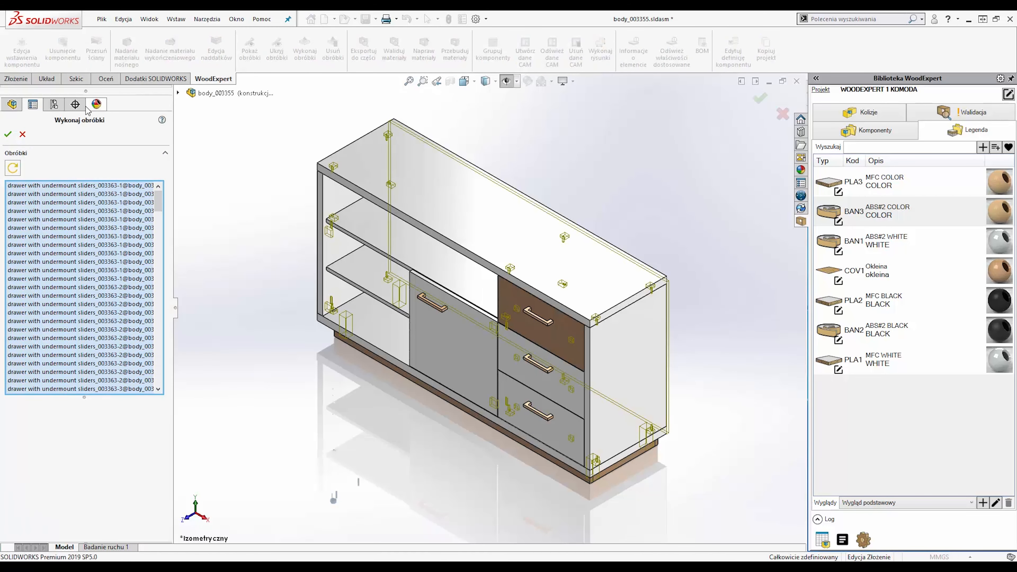
left_click(7, 133)
right_click(3, 140)
left_click(12, 145)
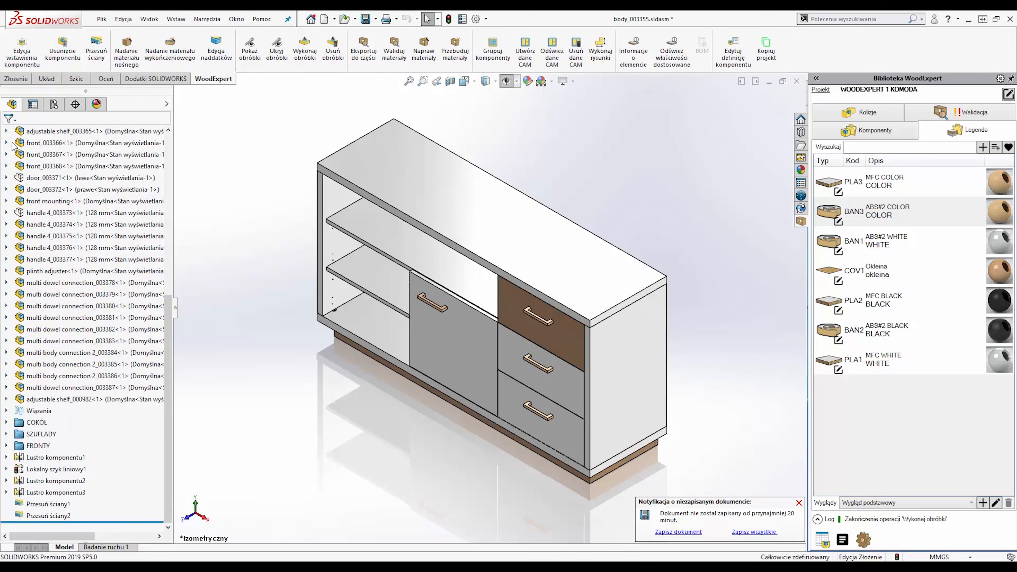
Step: Open the body's left side panel as a separate part, inspect its machined holes and return to the dresser assembly
scroll(12, 146, "up", 8)
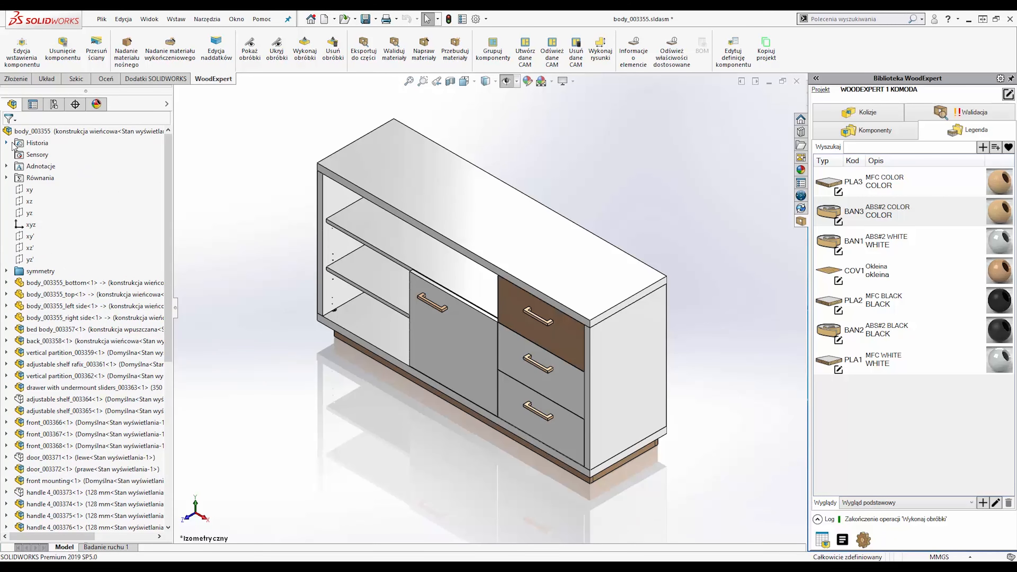
right_click(331, 233)
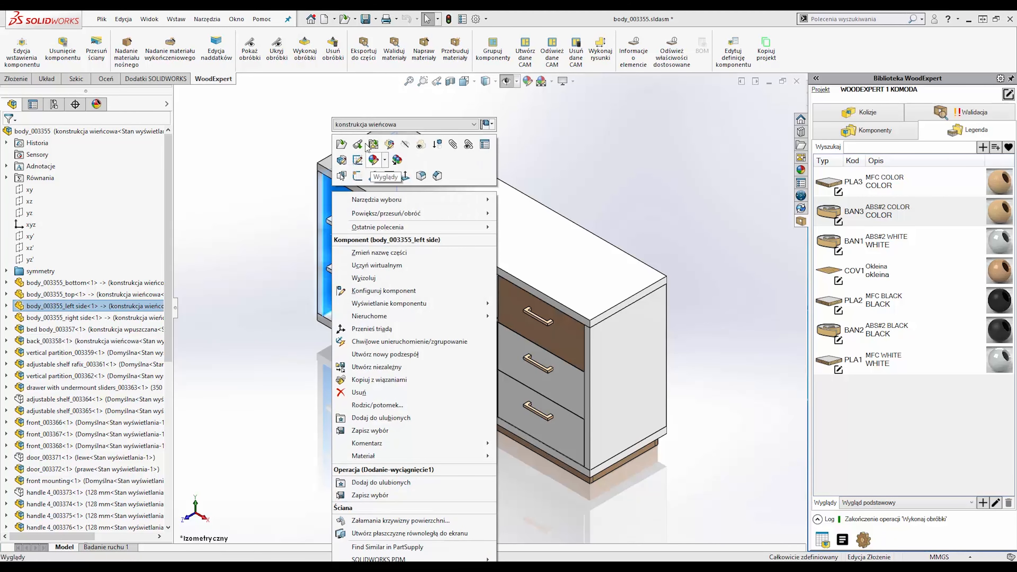
left_click(341, 144)
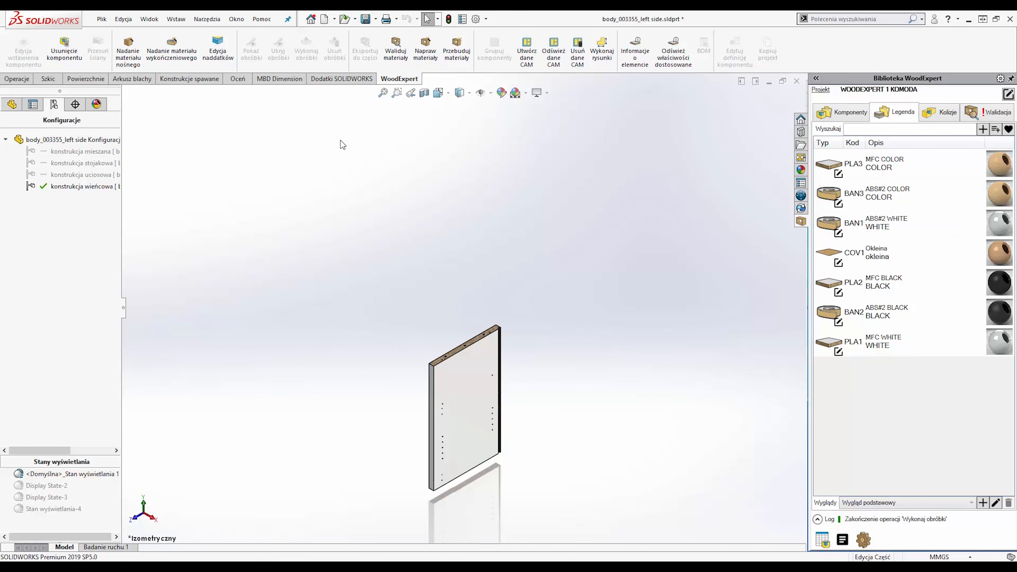
key("f")
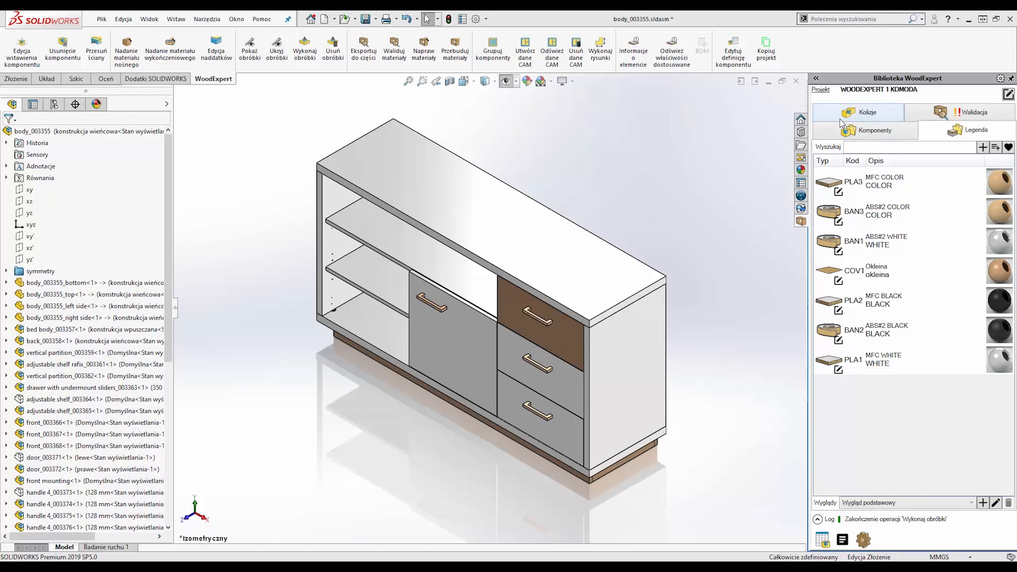
Step: Review the project's collision groups one by one, highlighting the components involved in each group on the dresser
left_click(853, 112)
left_click(831, 158)
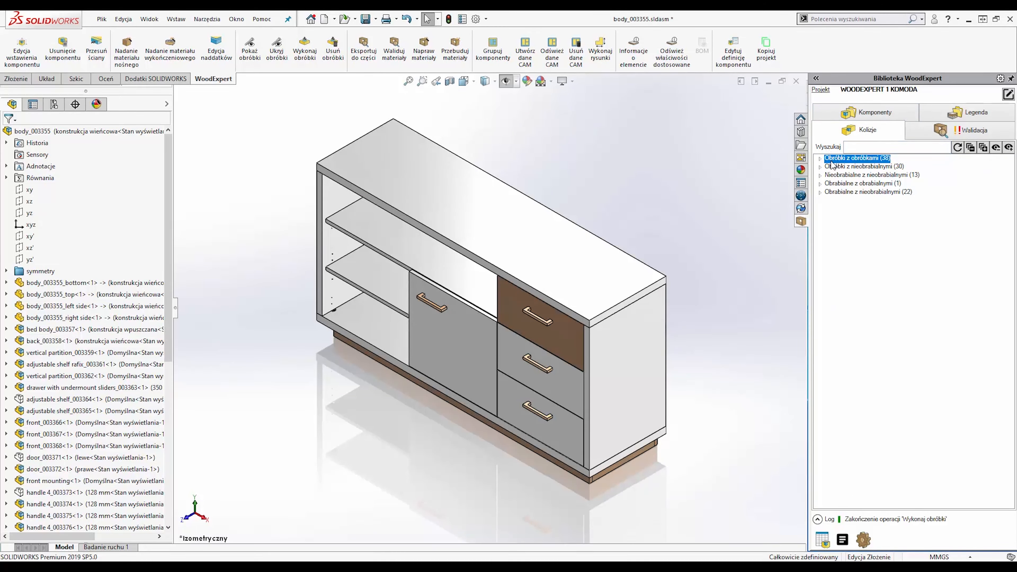
left_click(841, 166)
left_click(845, 175)
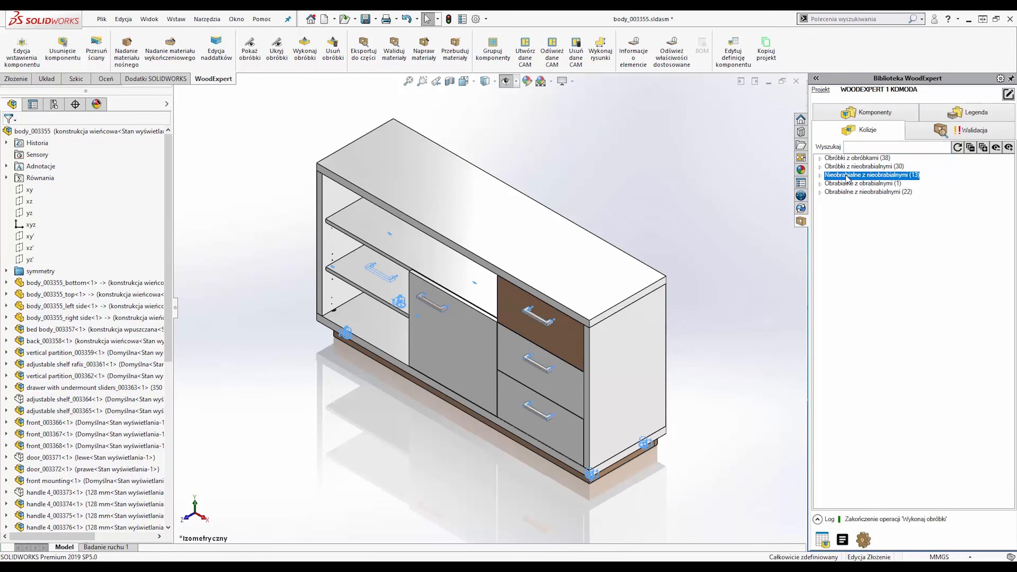
left_click(847, 184)
left_click(848, 192)
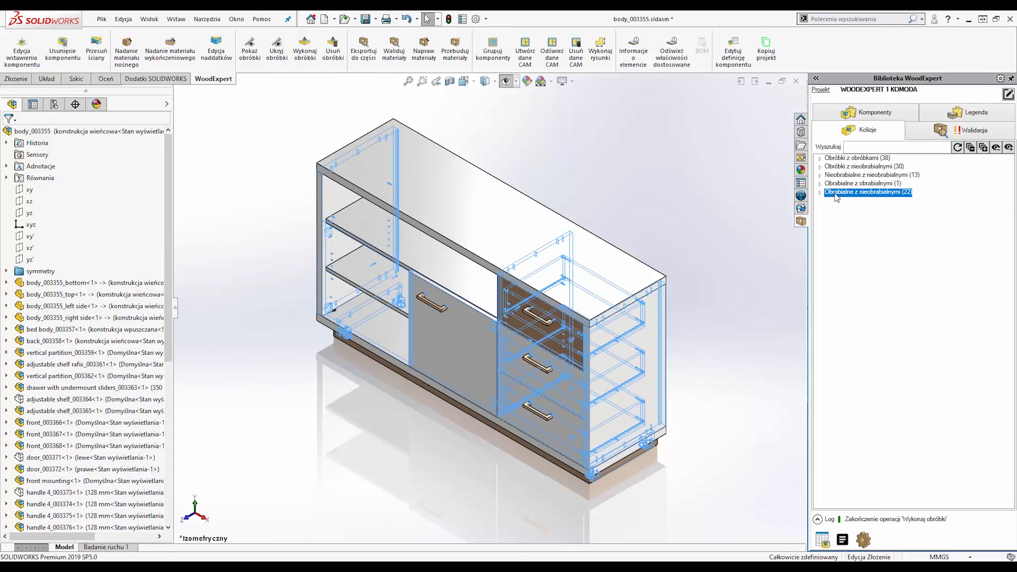
left_click(820, 193)
left_click(820, 193)
Step: View the machinable with non-machinable collisions through a transparent dresser, restore the normal display and clear the selection
left_click(995, 148)
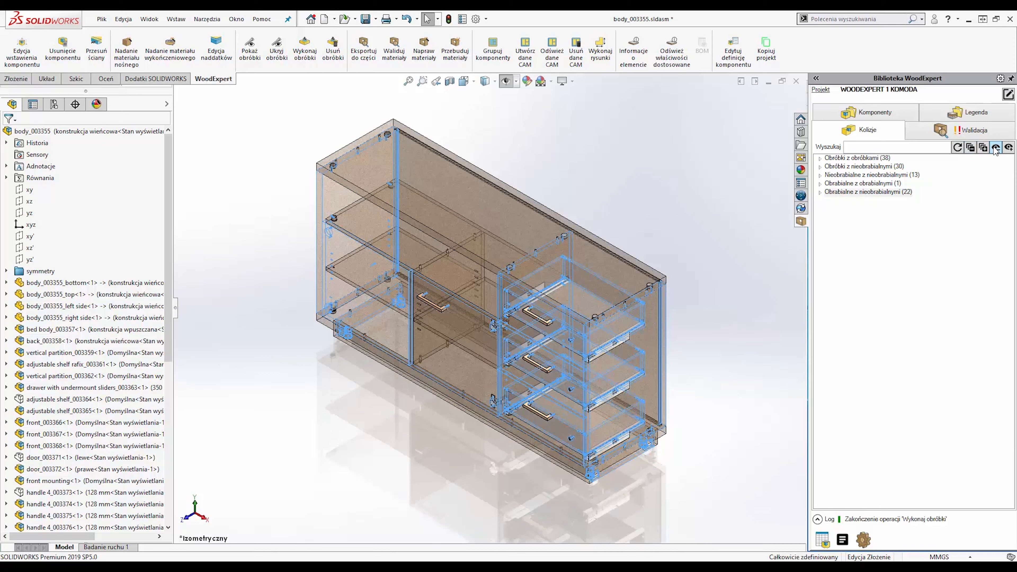
left_click(1007, 148)
left_click(597, 186)
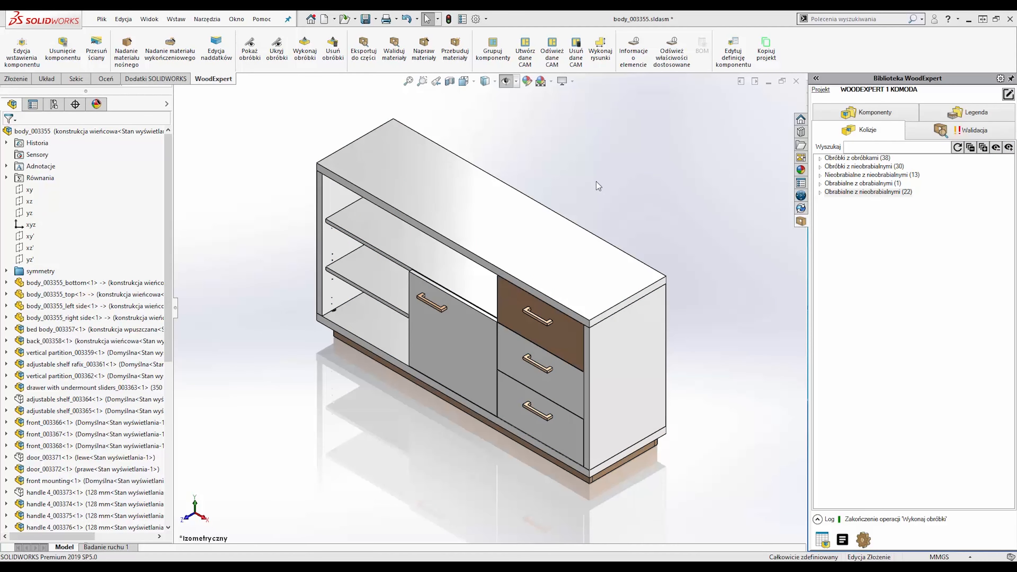
Step: Check the validation errors of the first listed drawer part and repair the assembly's materials
left_click(924, 137)
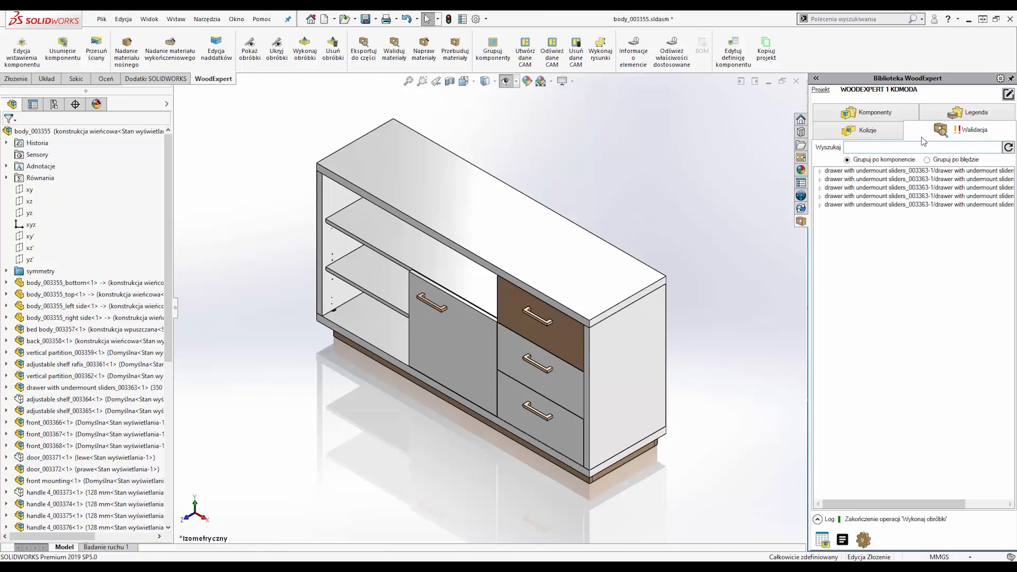
left_click(819, 172)
left_click(846, 181)
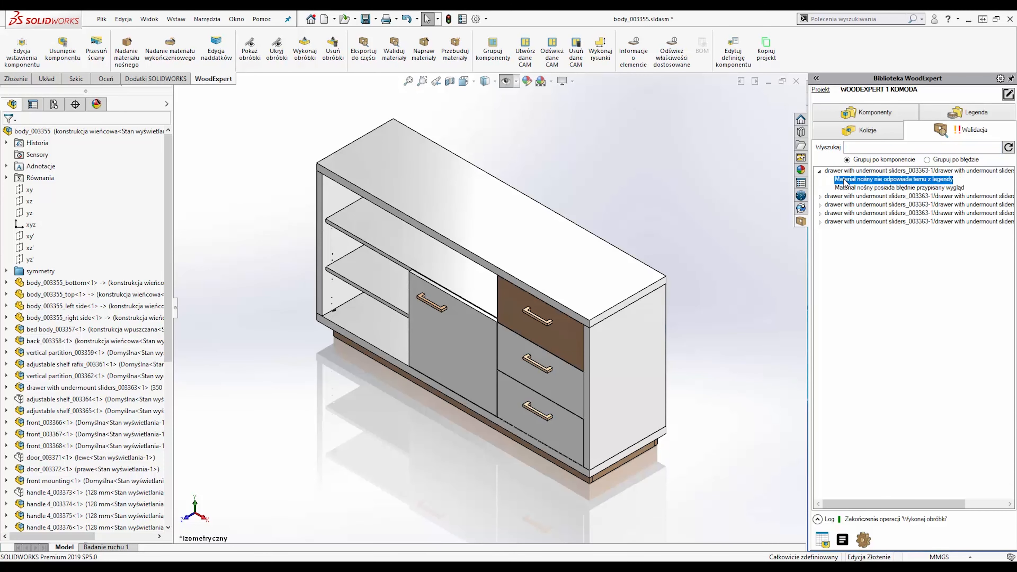
left_click(847, 188)
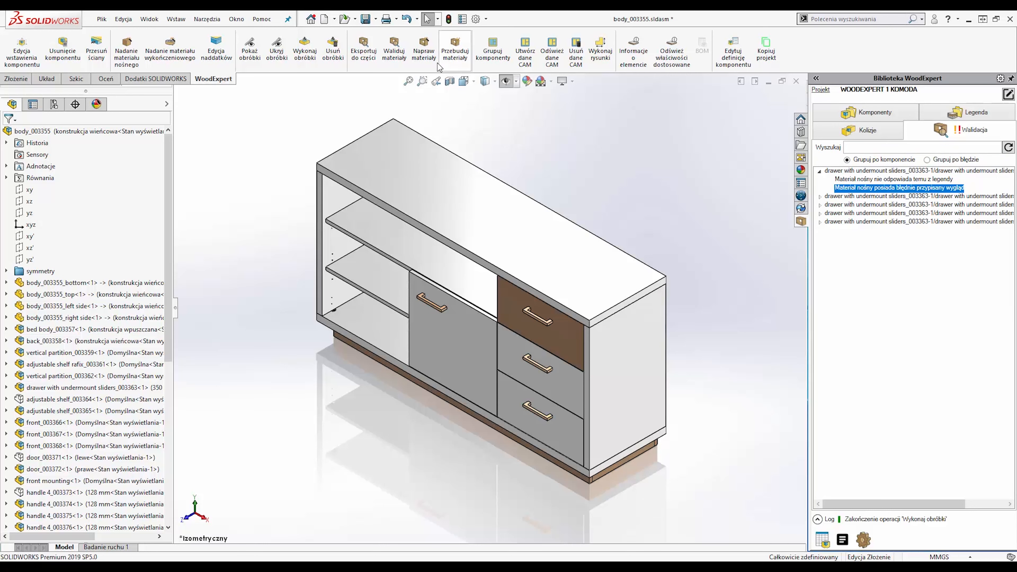
left_click(425, 52)
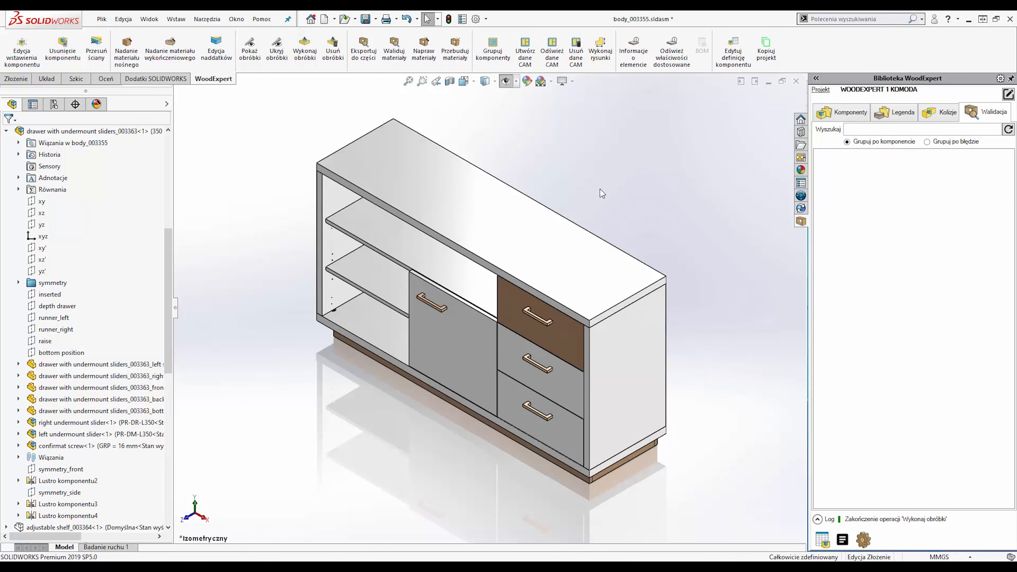
Step: Bring up the component library, collapse the expanded drawer in the tree, and show the hidden handle 4_003373 and left door door_003371
left_click(833, 114)
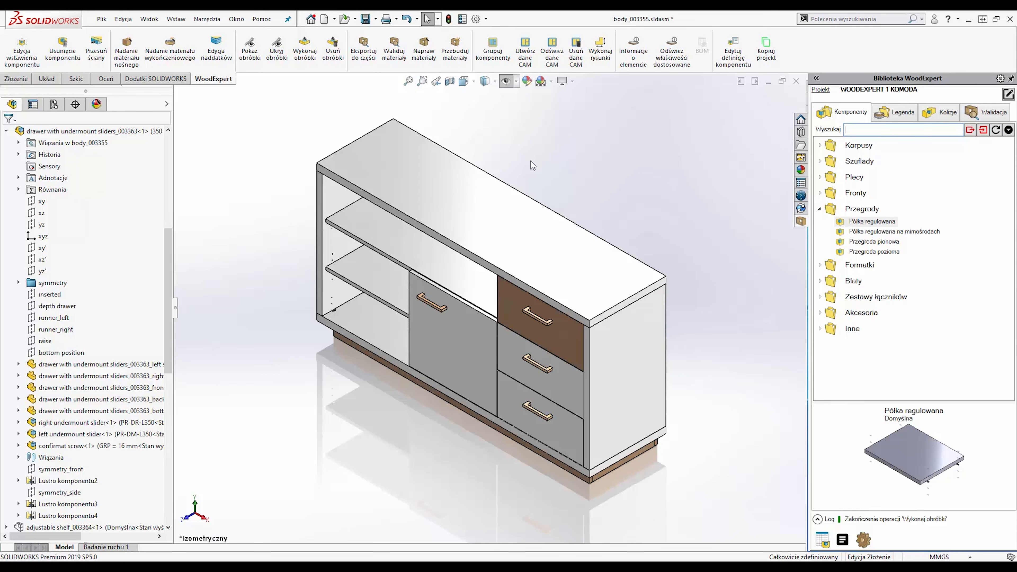
right_click(68, 240)
left_click(105, 248)
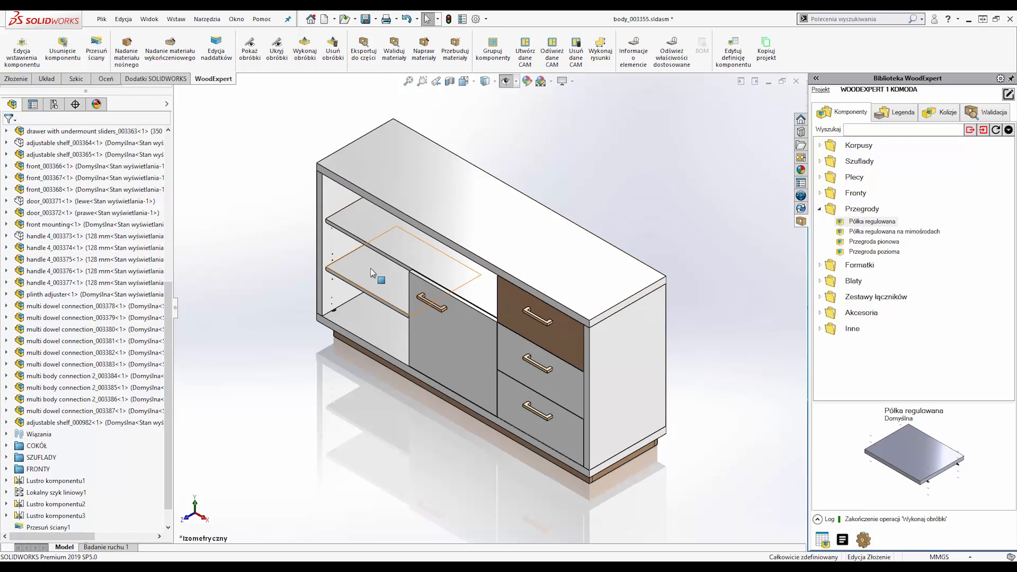
right_click(90, 237)
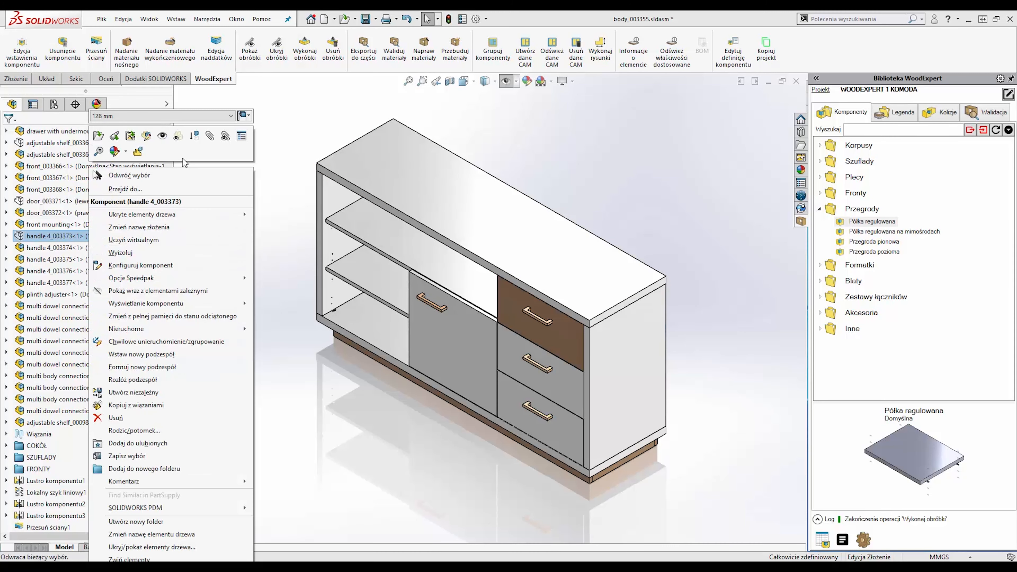
left_click(183, 138)
right_click(98, 200)
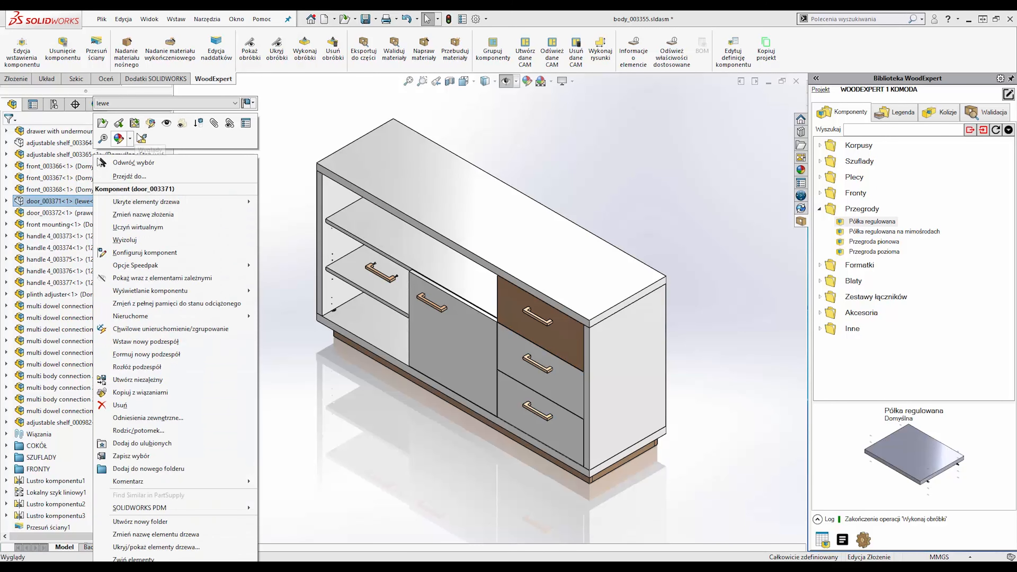
left_click(217, 146)
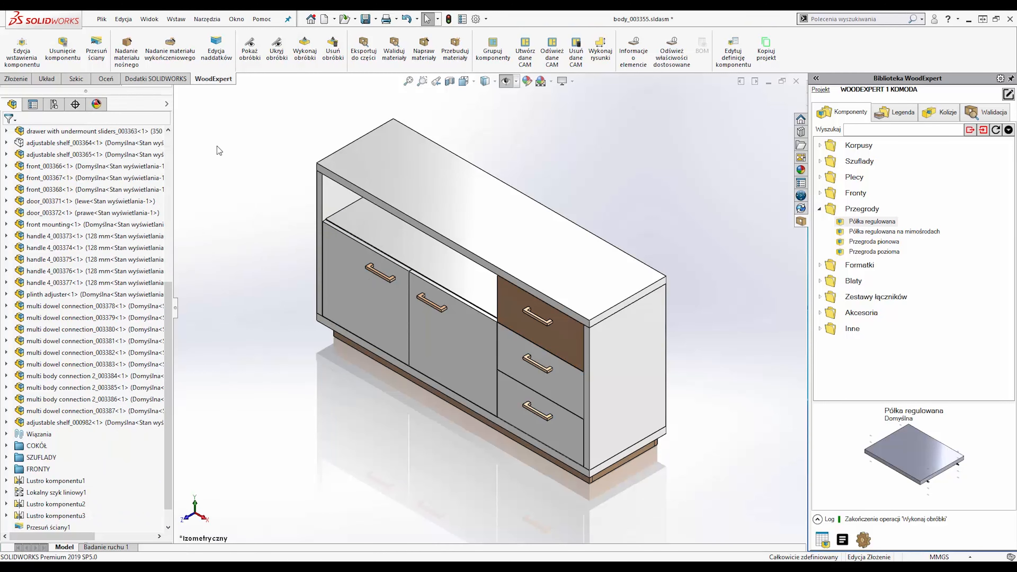